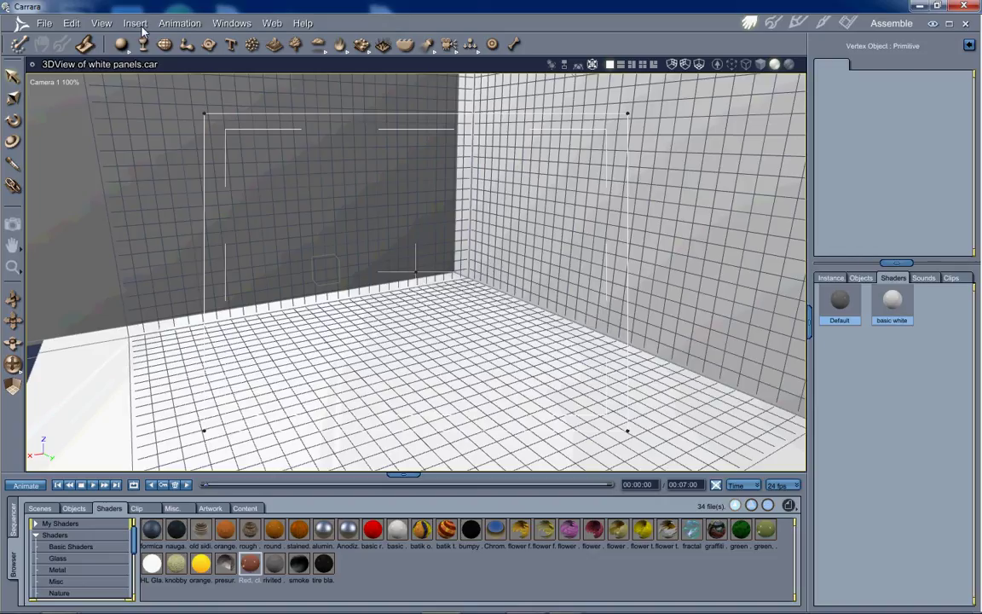
Insert a new vertex object in the scene and draw a flat disc on its floor grid with an object definition of 24.
left_click_drag(165, 47, 407, 329)
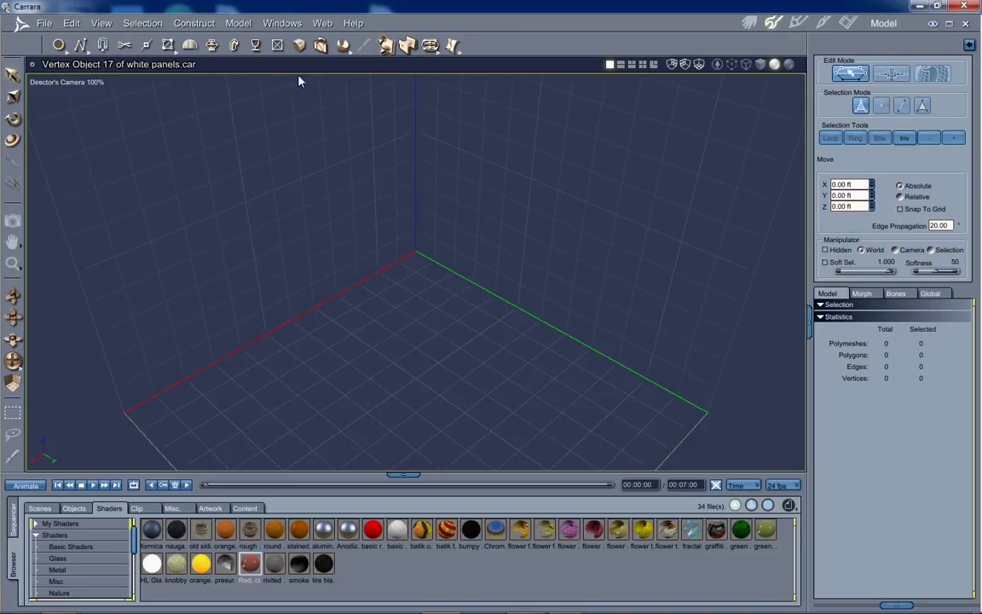
left_click(59, 45)
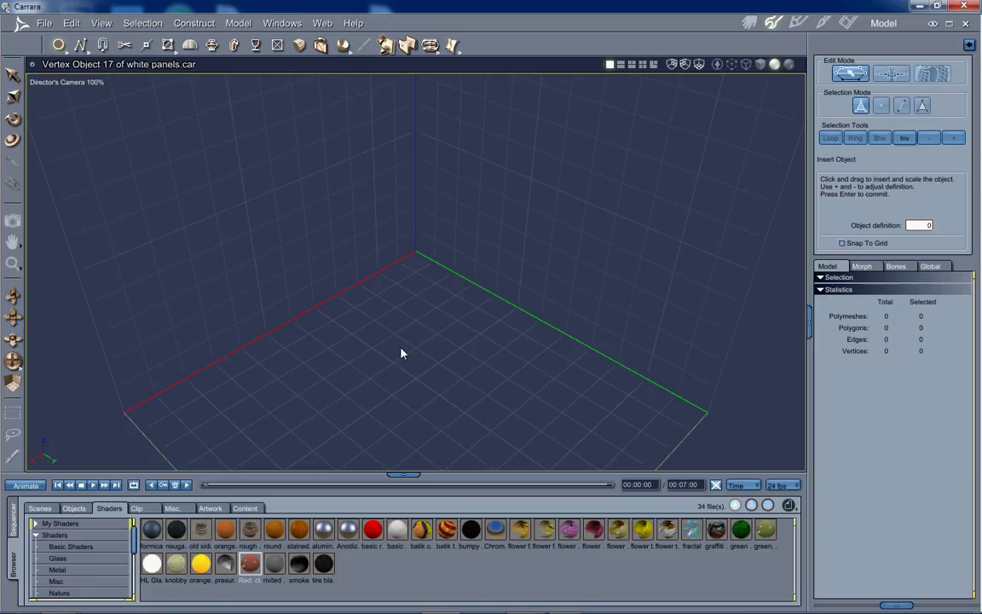
left_click_drag(402, 350, 422, 376)
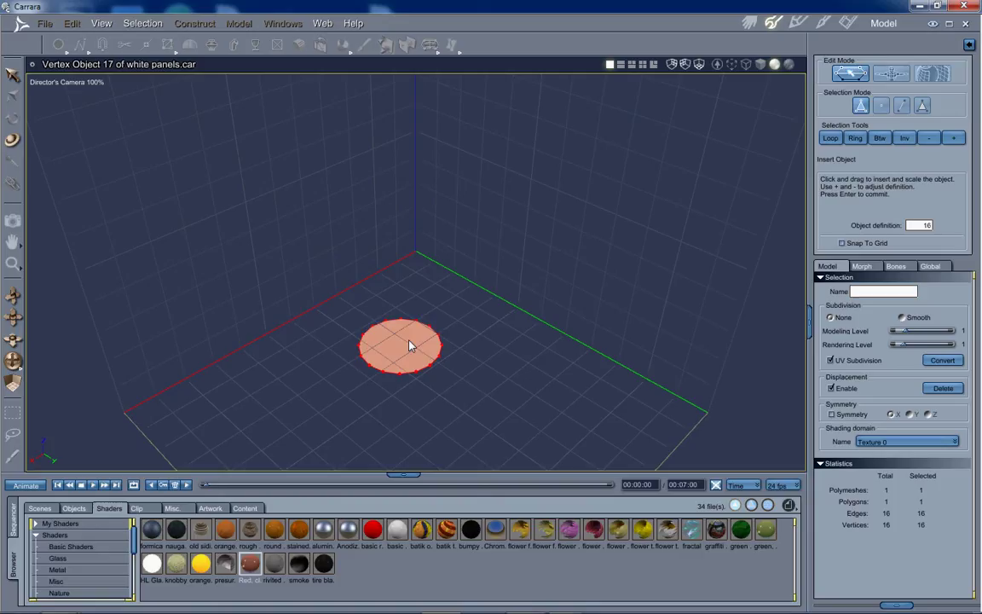
left_click_drag(917, 225, 934, 224)
type("2.")
type("4")
key("Return")
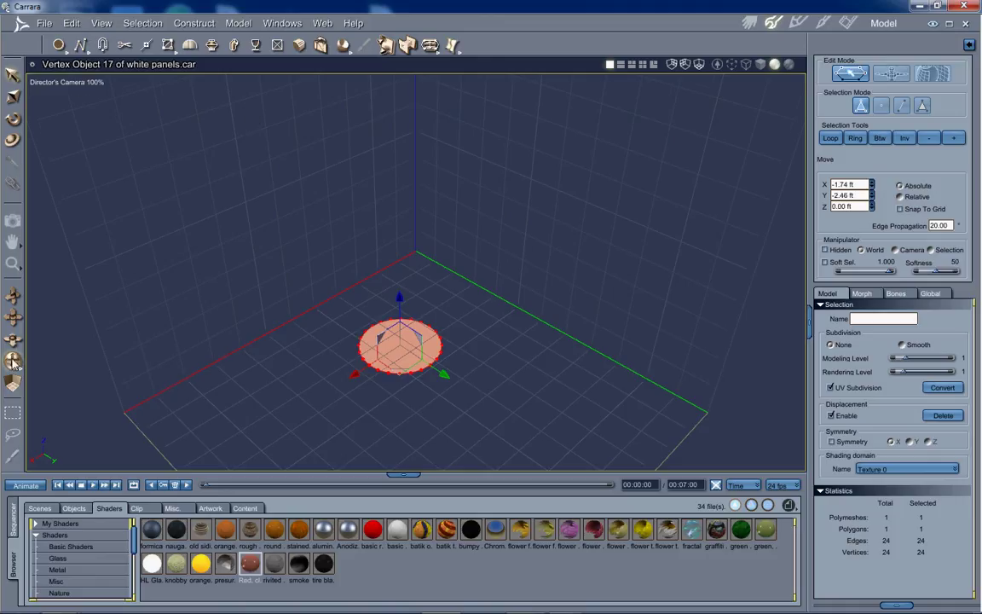
Extrude the disc upward with Dynamic Extrusion into a tall cylinder for the bottle's body.
mouse_move(13, 340)
left_mouse_down()
mouse_move(12, 349)
mouse_move(21, 339)
left_mouse_up()
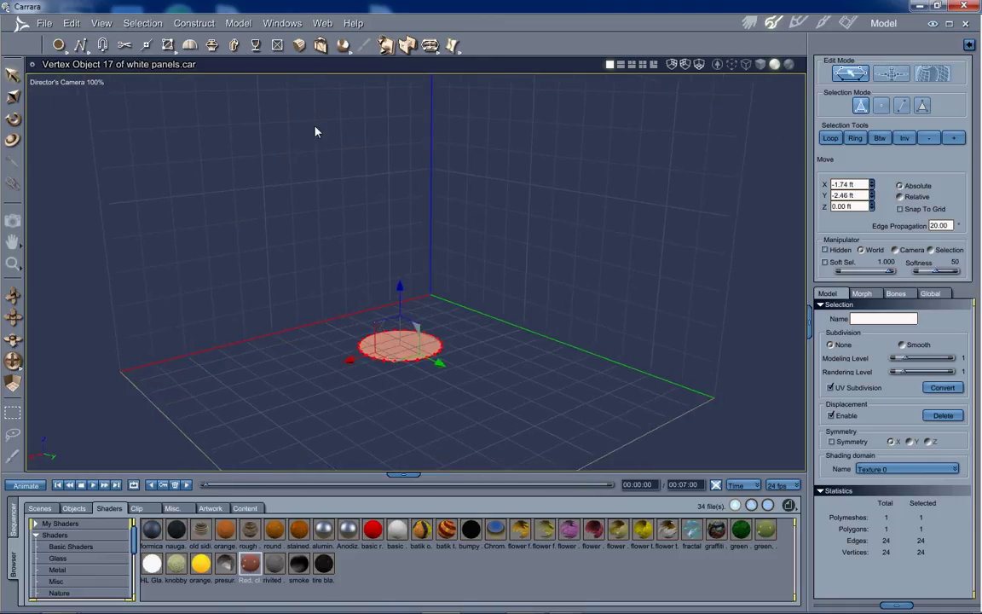
left_click(212, 45)
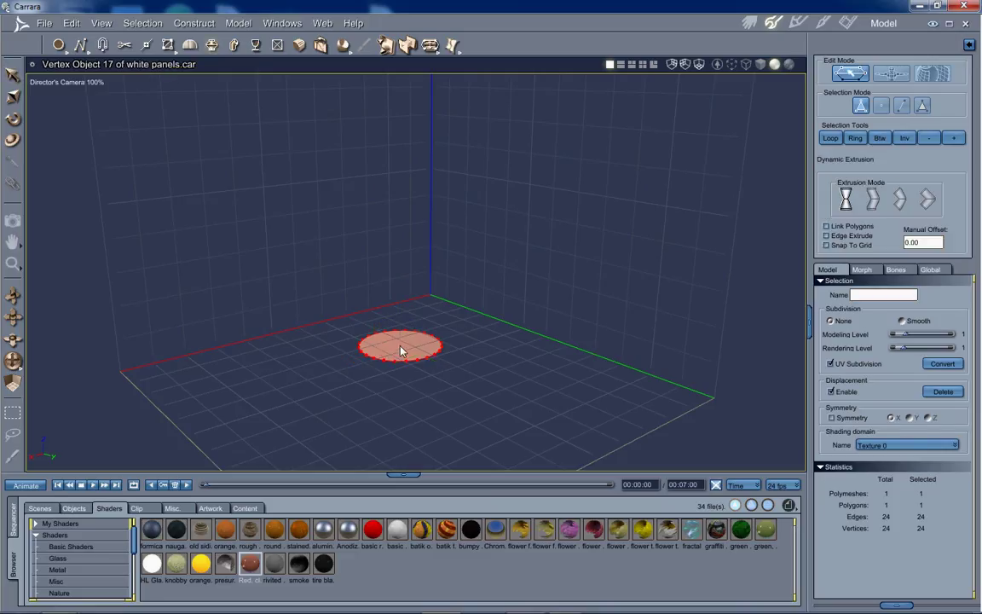
left_click_drag(407, 352, 443, 119)
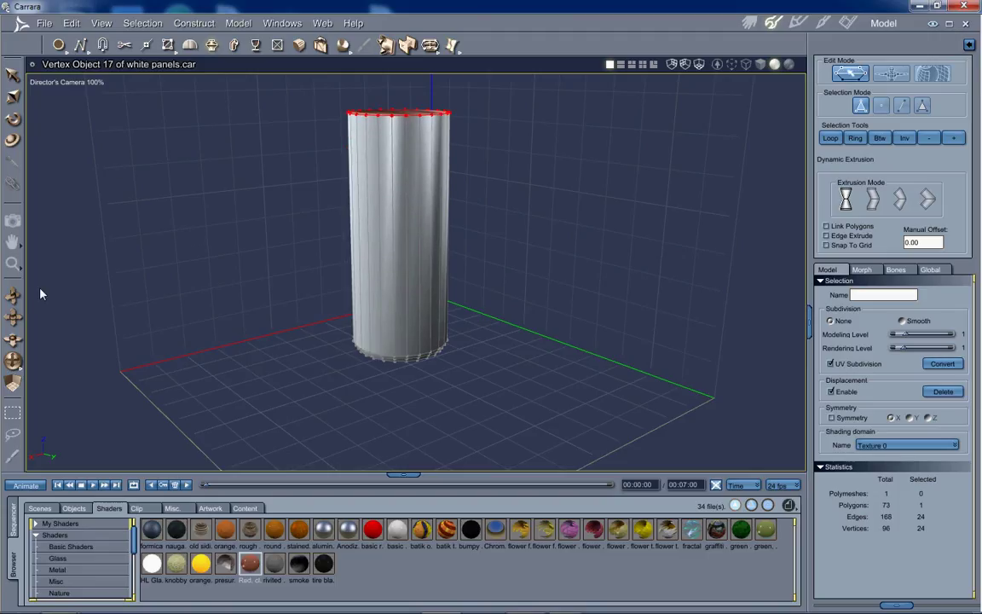
Extrude and narrow the cylinder's top face in successive stages to form the bottle's tapered shoulder.
middle_click_drag(267, 242, 247, 328)
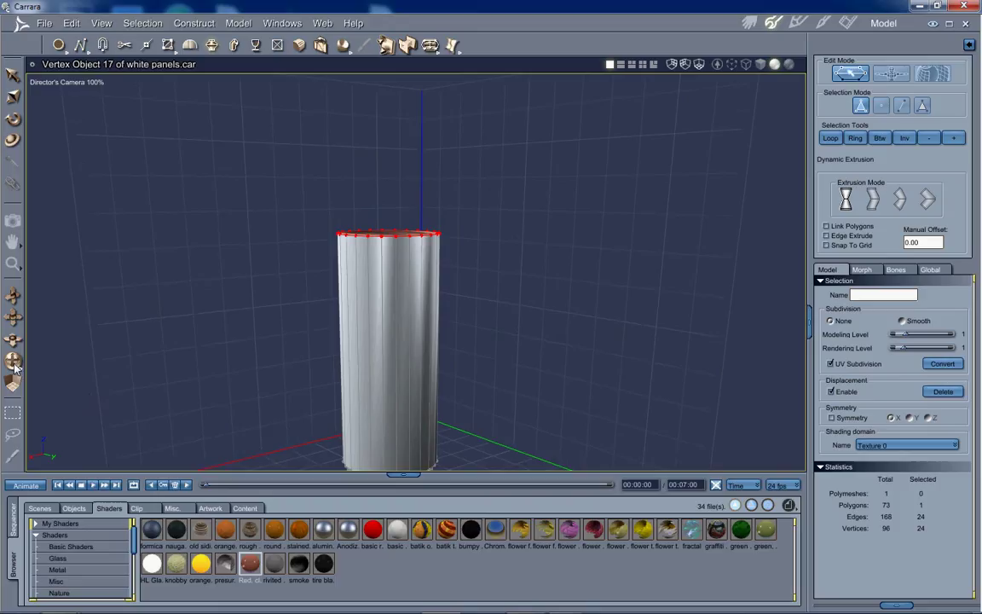
mouse_move(13, 360)
left_mouse_down()
mouse_move(12, 384)
mouse_move(12, 370)
left_mouse_up()
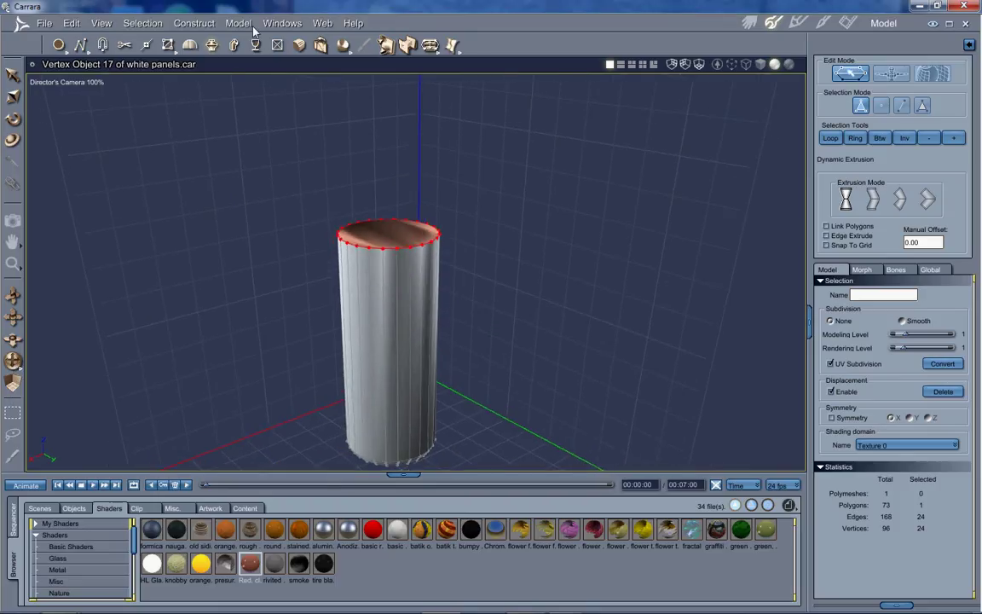
left_click_drag(430, 219, 393, 203)
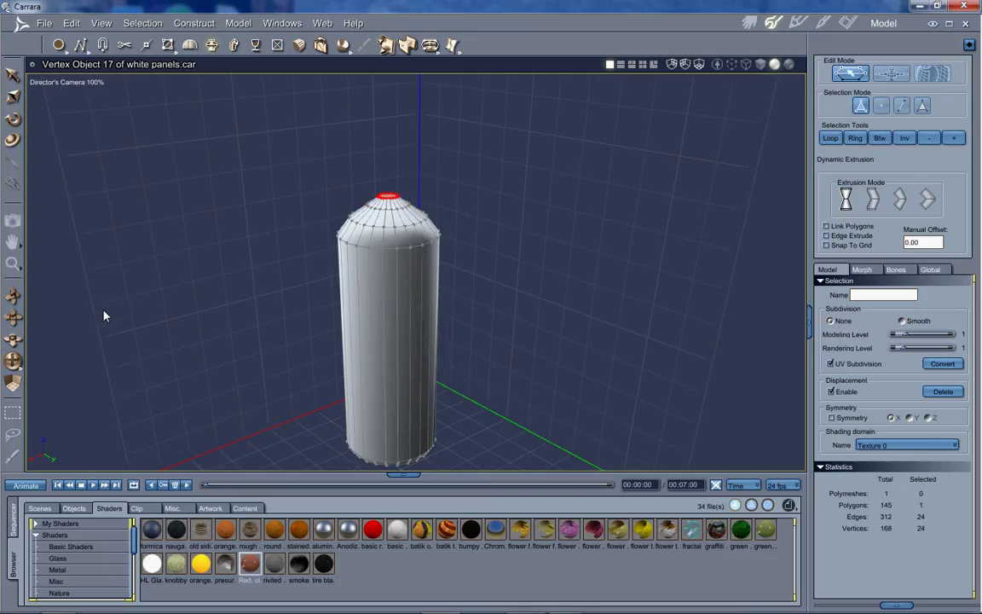
Undo the last shoulder extrusion and extrude the top face upward into a long, narrow bottle neck.
mouse_move(12, 360)
left_mouse_down()
mouse_move(12, 383)
mouse_move(12, 373)
left_mouse_up()
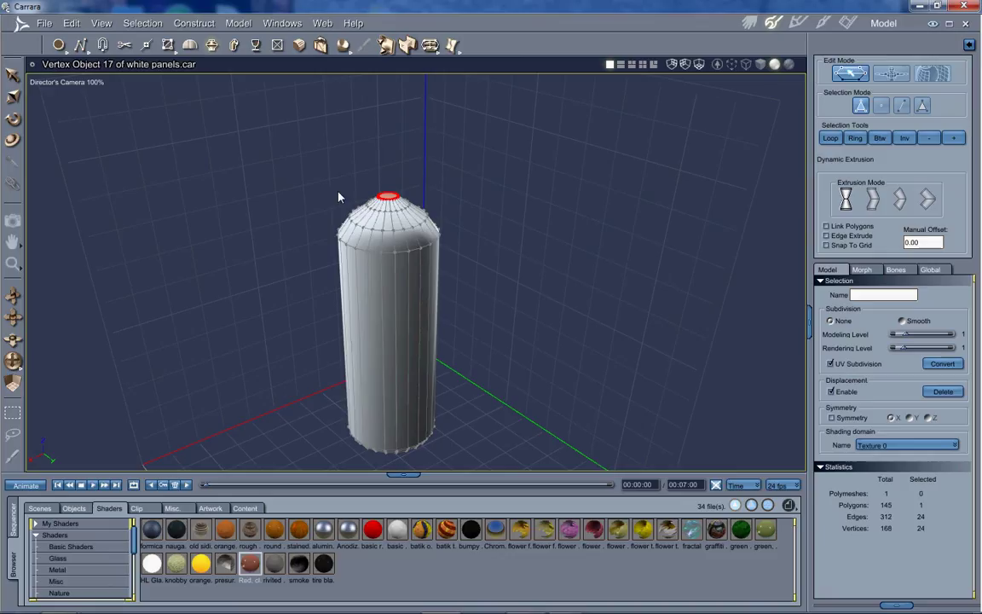
key("ctrl+z")
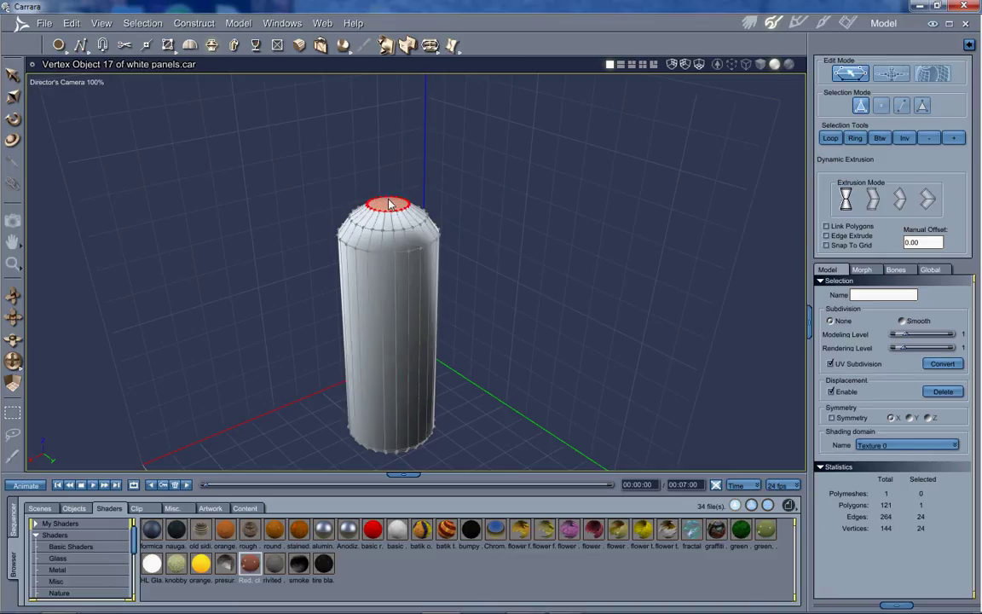
left_click_drag(390, 208, 397, 133)
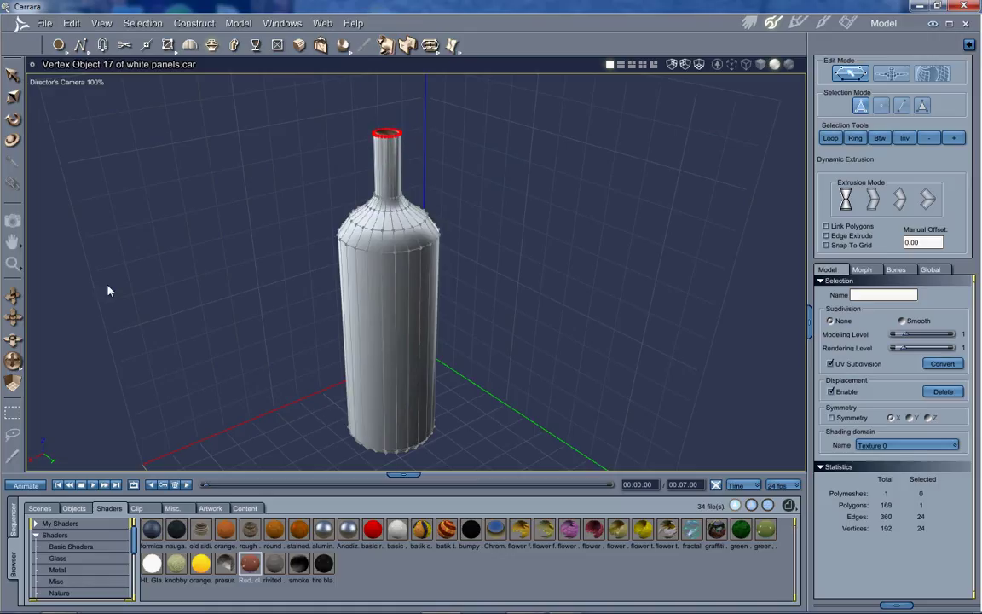
Extrude the neck's end face into a wider rim with an inset mouth, and delete the inner face to open the bottle.
left_click(13, 263)
left_click(379, 132)
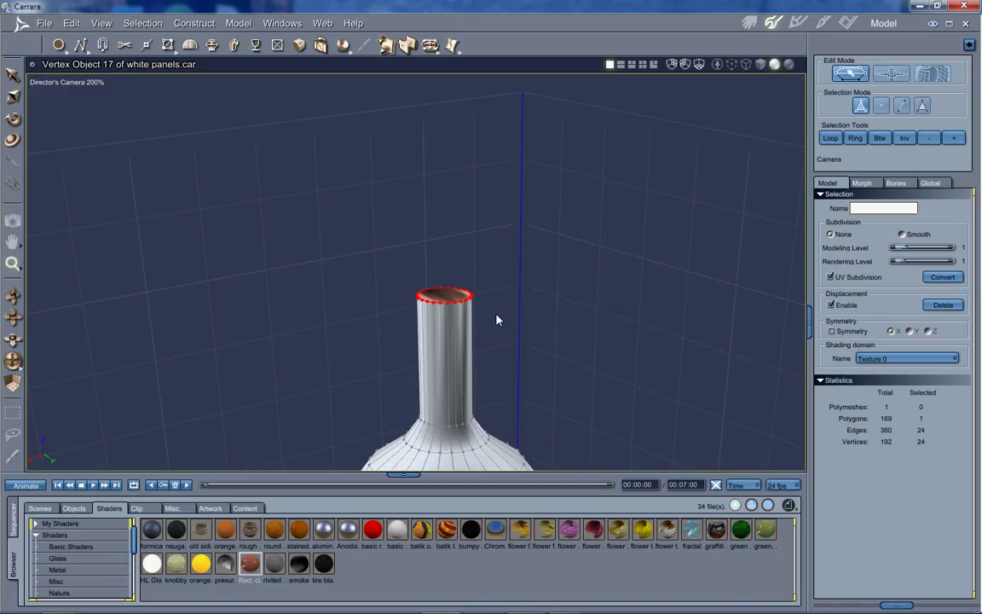
left_click(497, 319)
left_click(192, 45)
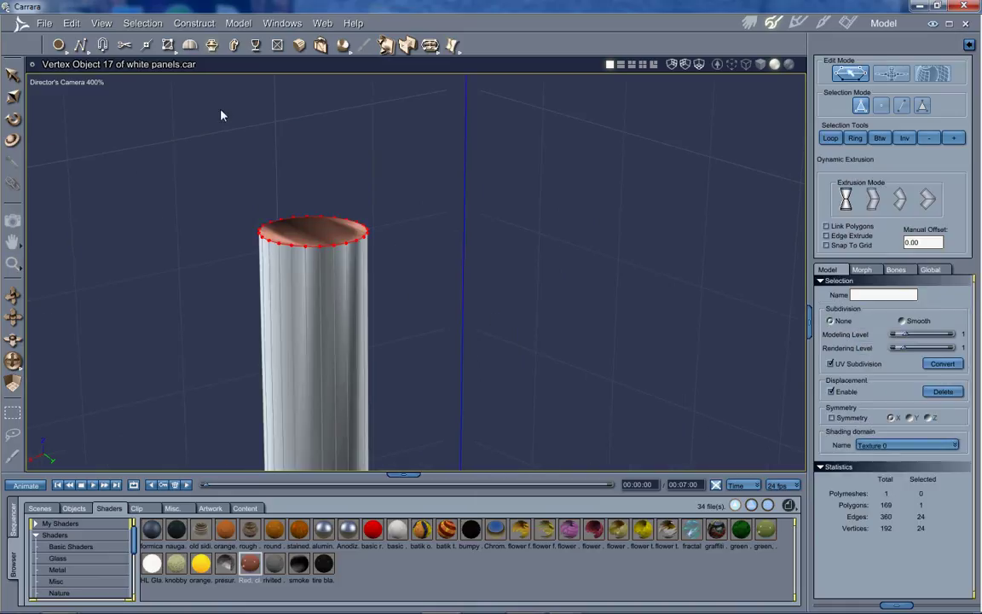
left_click_drag(324, 234, 358, 181)
key("Delete")
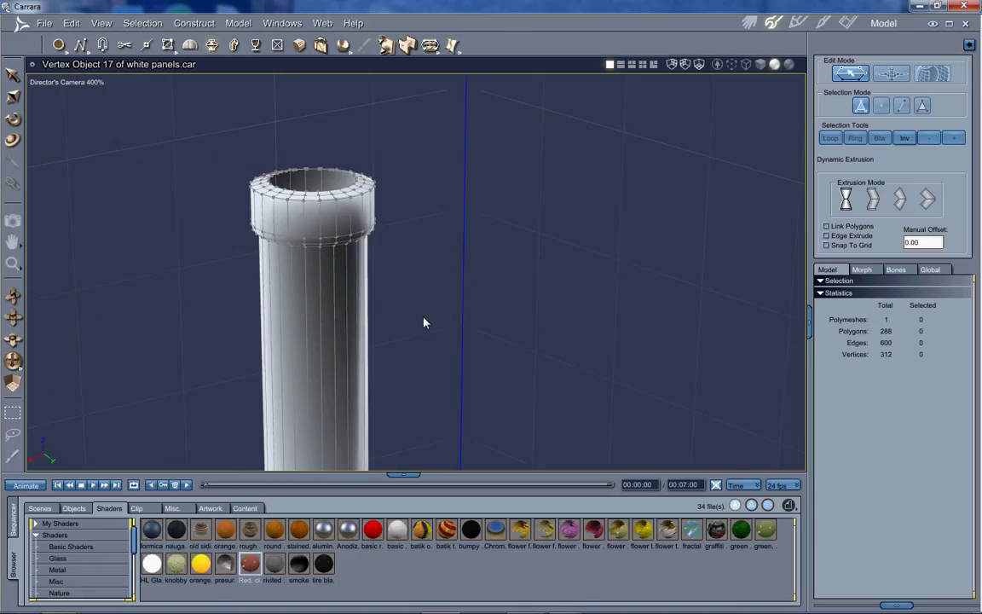
Reset the camera to the reference position and apply smooth subdivision to the bottle with a modeling level of 3.
left_click(69, 85)
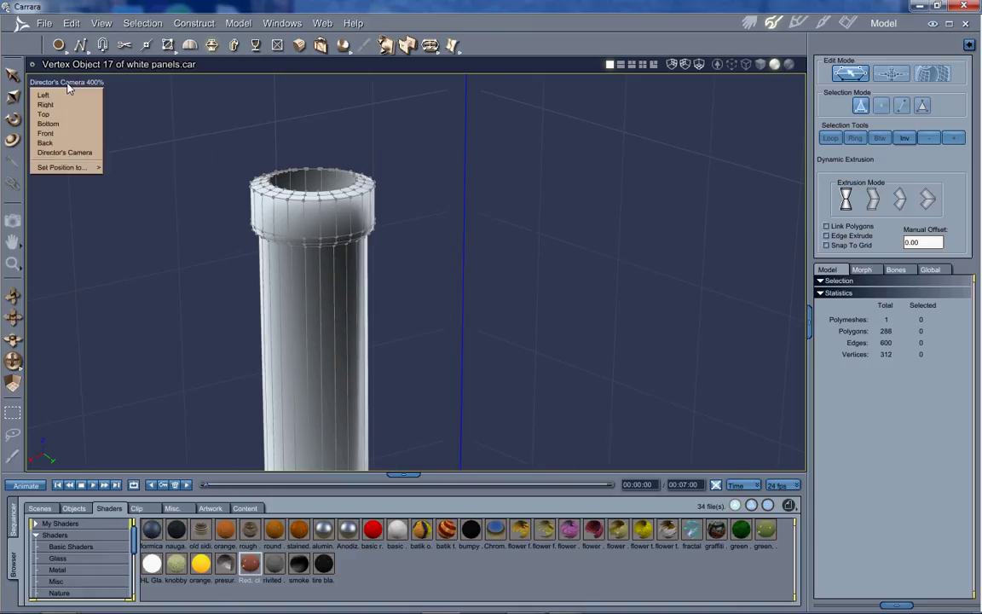
mouse_move(68, 169)
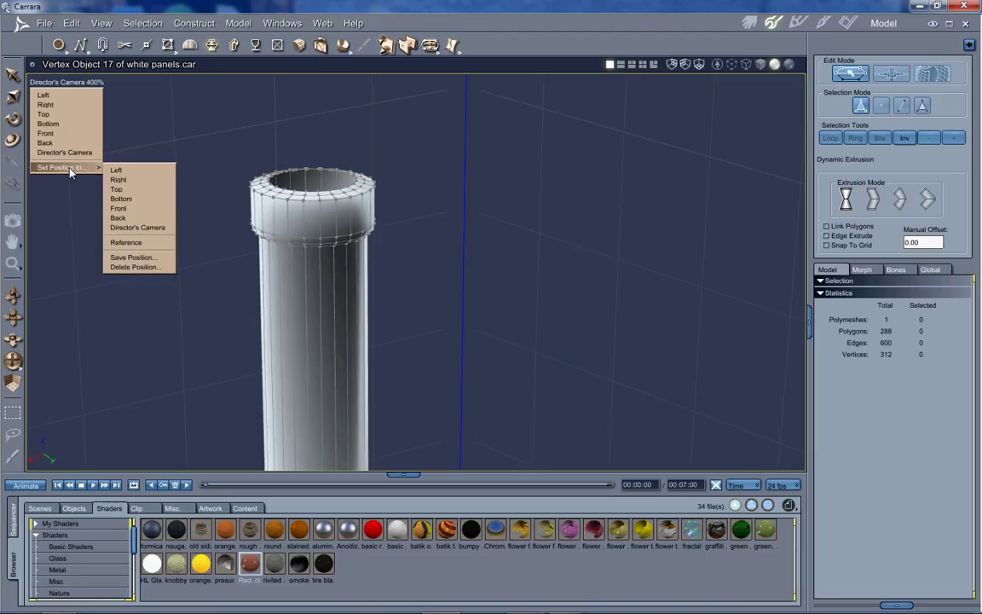
left_click(125, 242)
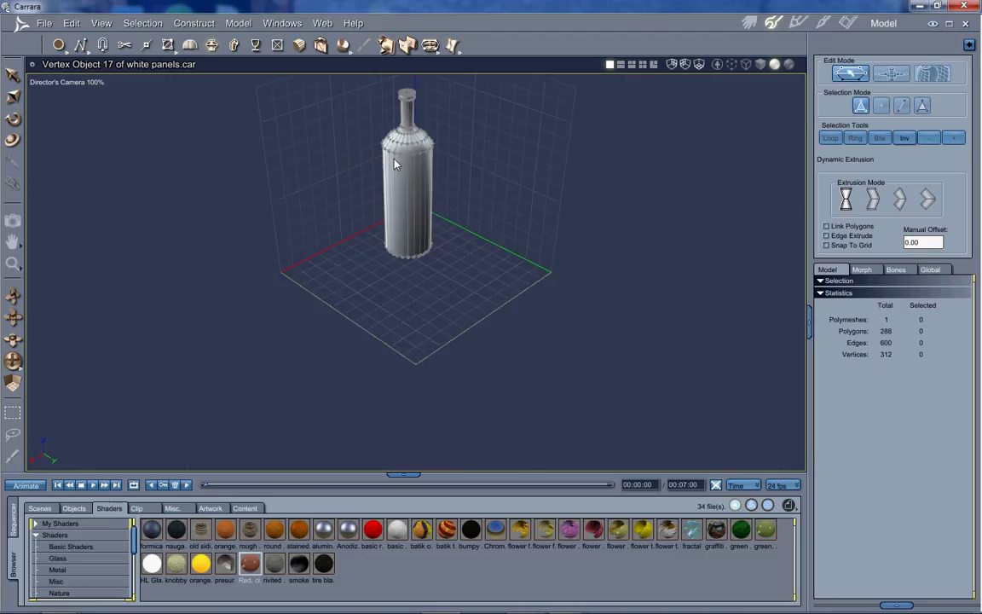
scroll(353, 206, "up", 1)
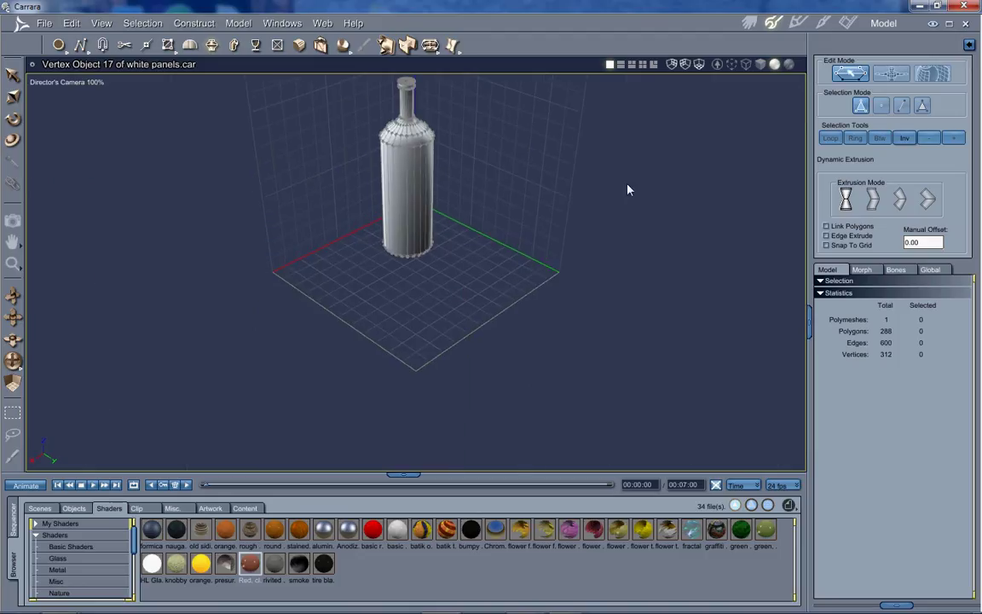
left_click(12, 73)
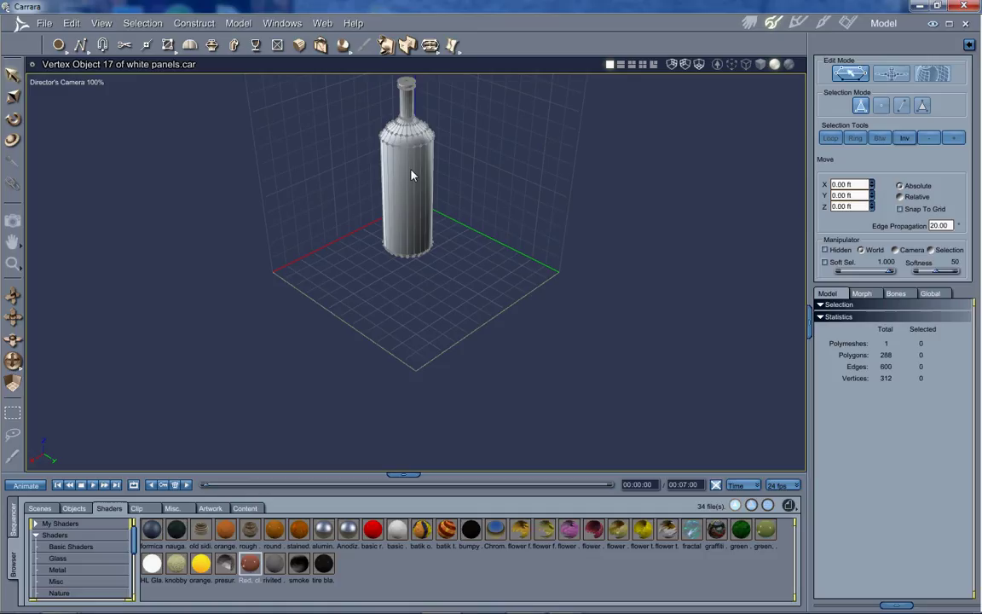
left_click(411, 175)
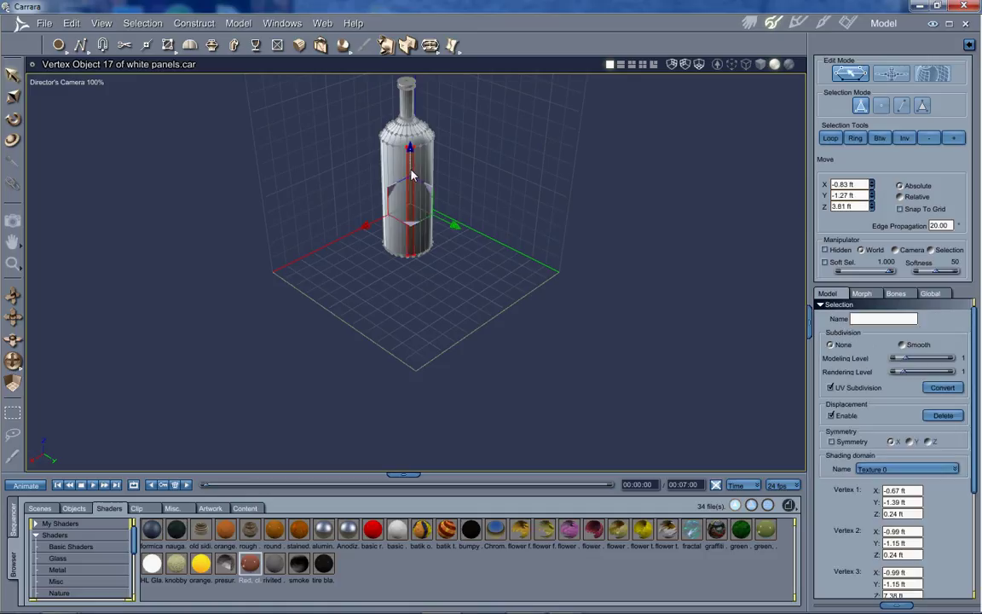
left_click(901, 345)
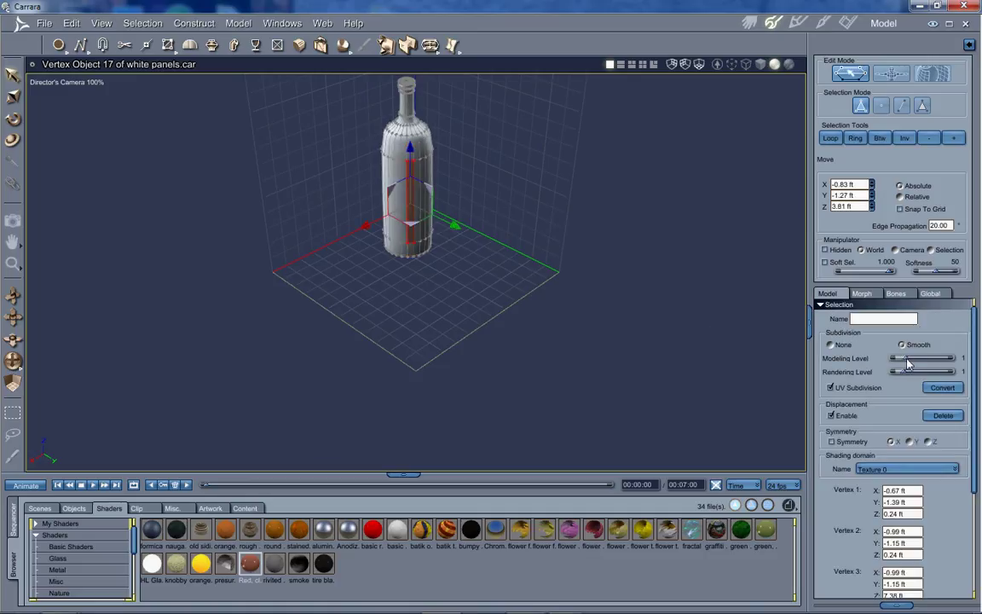
left_click_drag(906, 359, 929, 360)
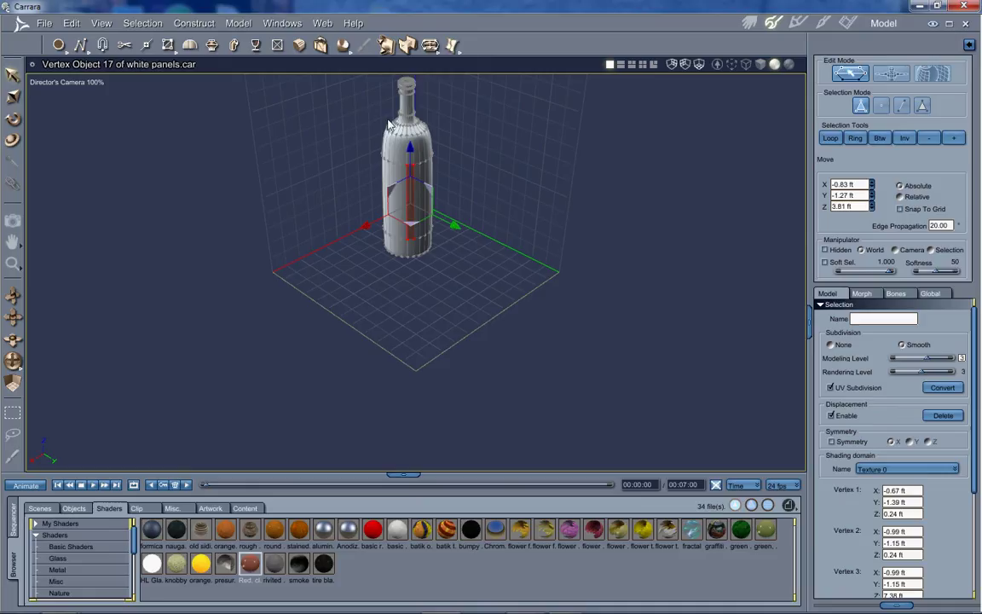
Extract a new edge loop from the loop around the bottle's upper body down to mid-body, and raise it to a Z of about 4.29 ft.
left_click_drag(13, 361, 16, 308)
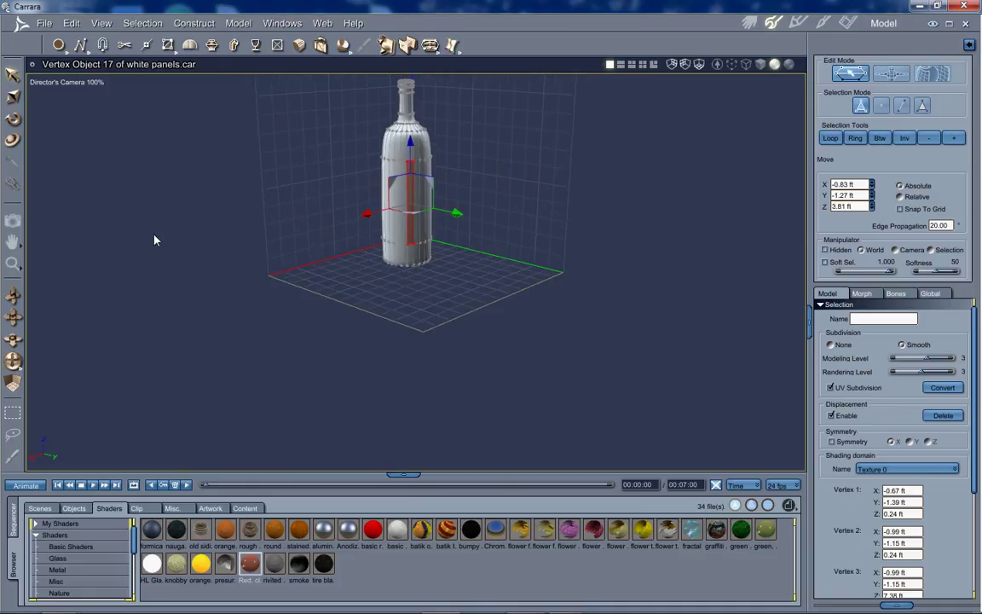
scroll(260, 209, "down", 1)
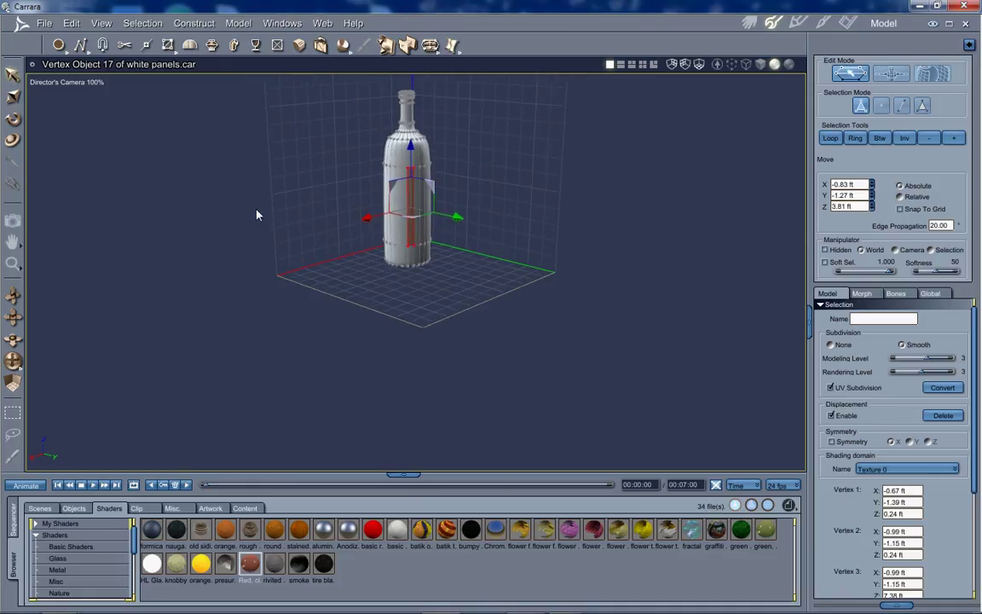
left_click(13, 264)
left_click(369, 181)
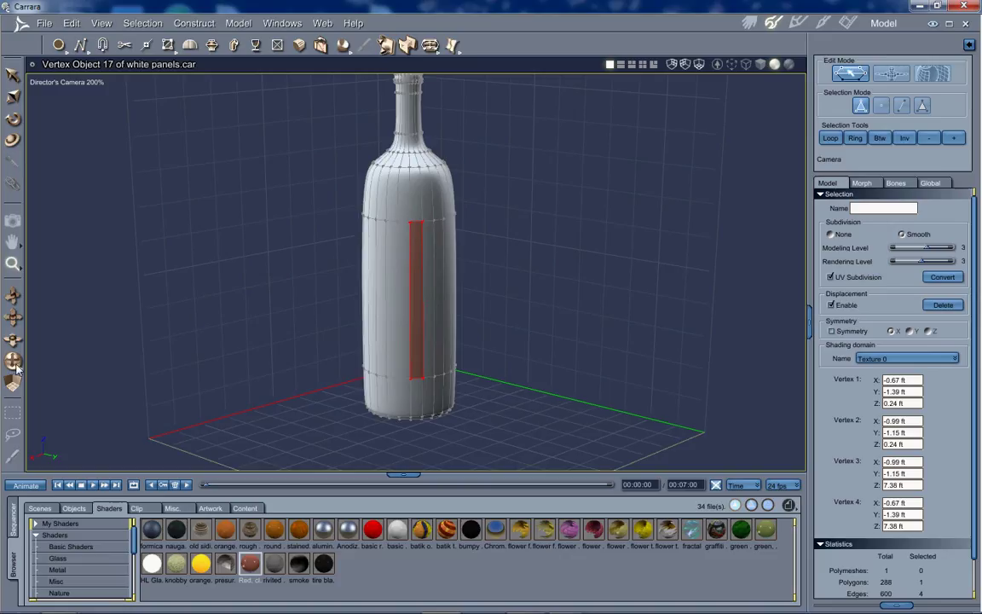
left_click(13, 360)
left_click(14, 76)
left_click(397, 220)
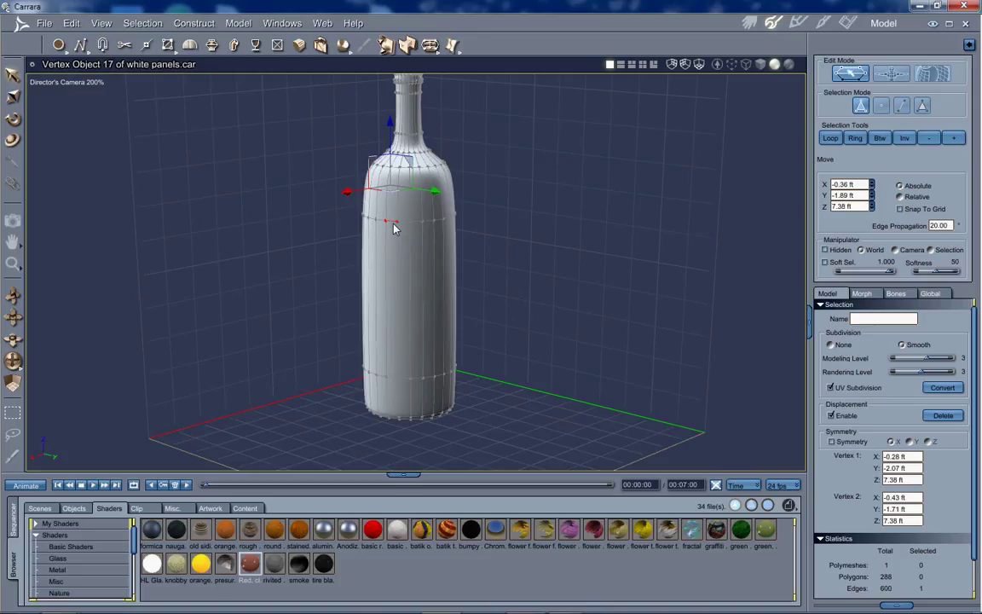
left_click(829, 138)
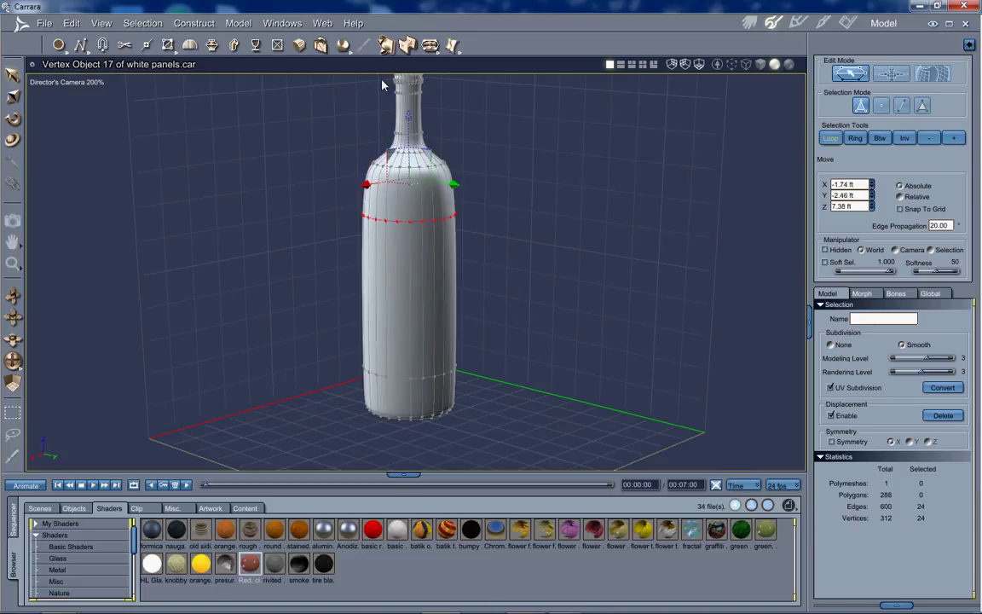
left_click(438, 53)
left_click(431, 111)
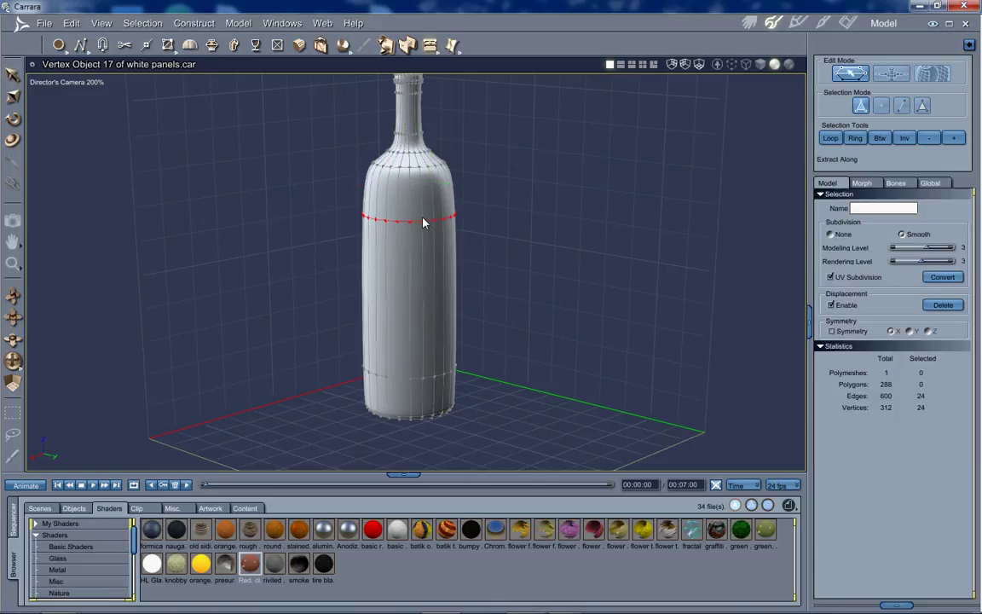
left_click(426, 301)
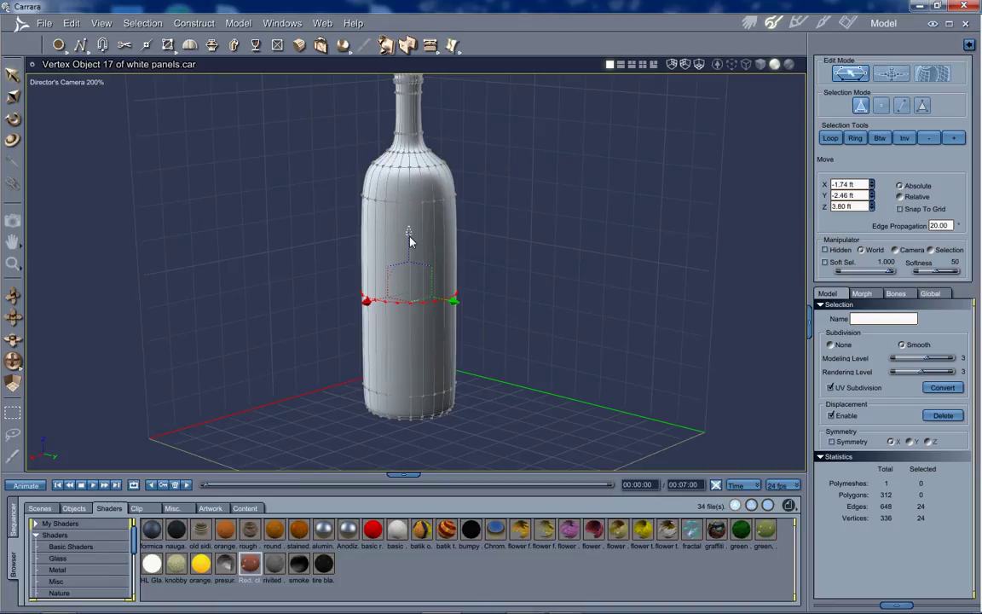
left_click_drag(410, 242, 411, 227)
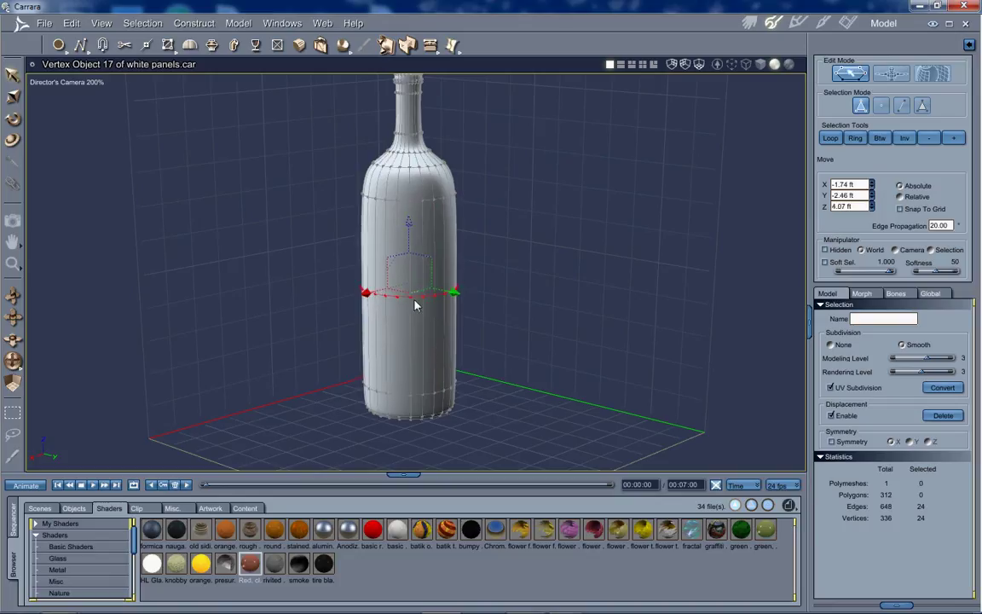
left_click_drag(411, 224, 410, 218)
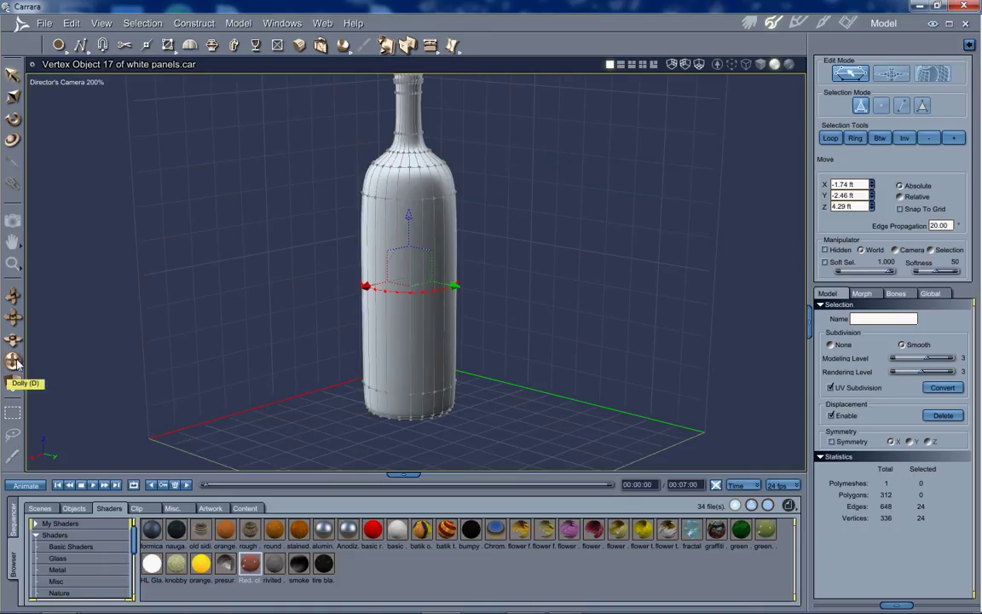
Select the open edge loop around the bottle's base and fill it with a polygon to close the bottom.
left_click_drag(15, 323, 12, 235)
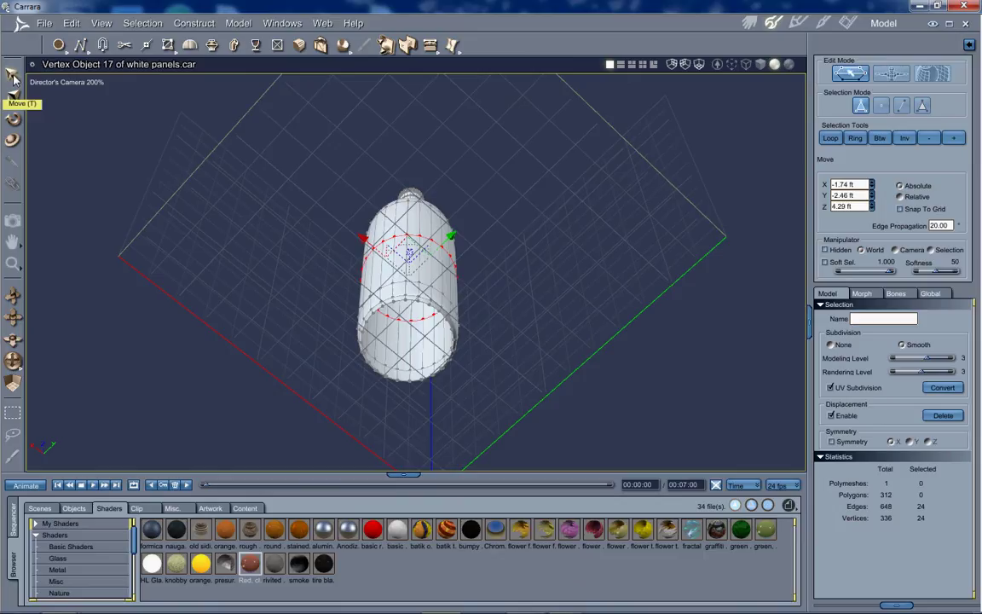
left_click(399, 303)
left_click(831, 138)
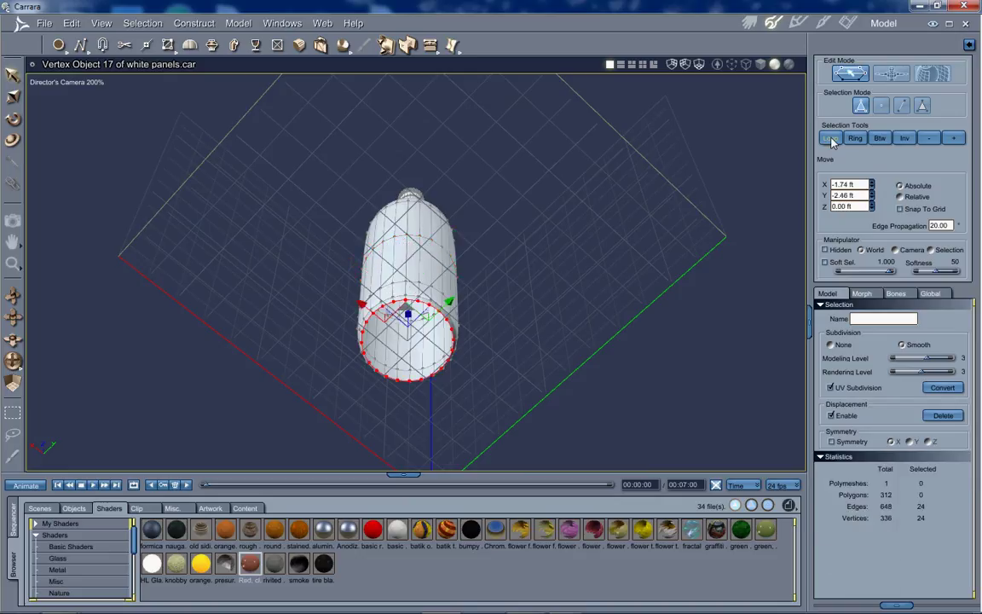
left_click(238, 23)
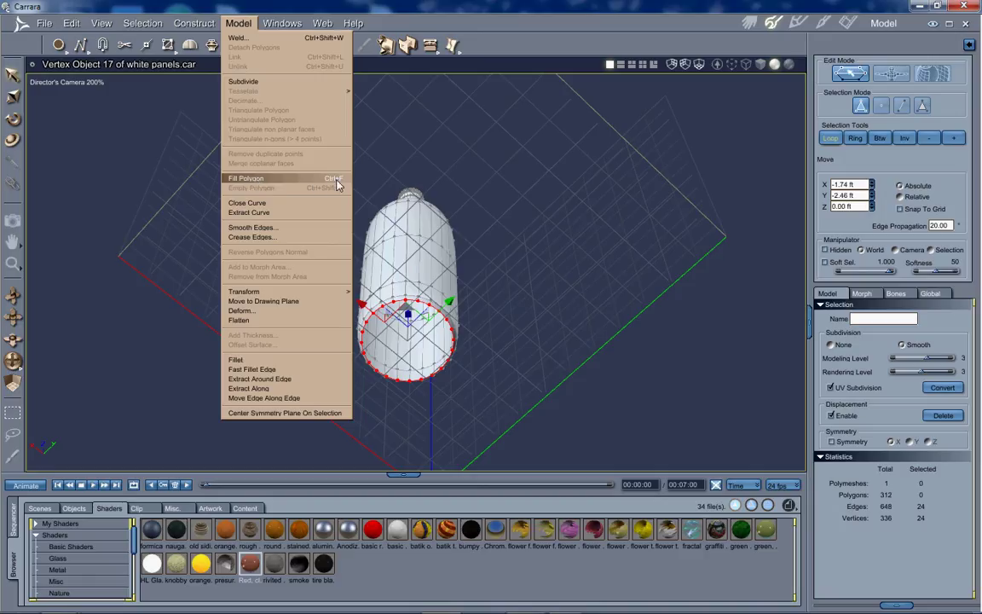
left_click(247, 178)
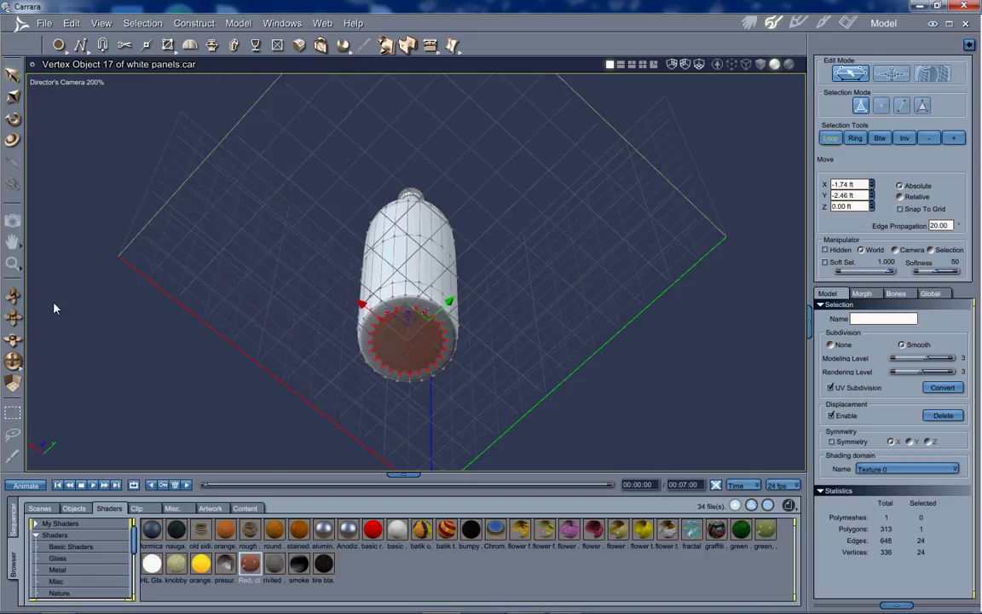
left_click_drag(13, 360, 185, 178)
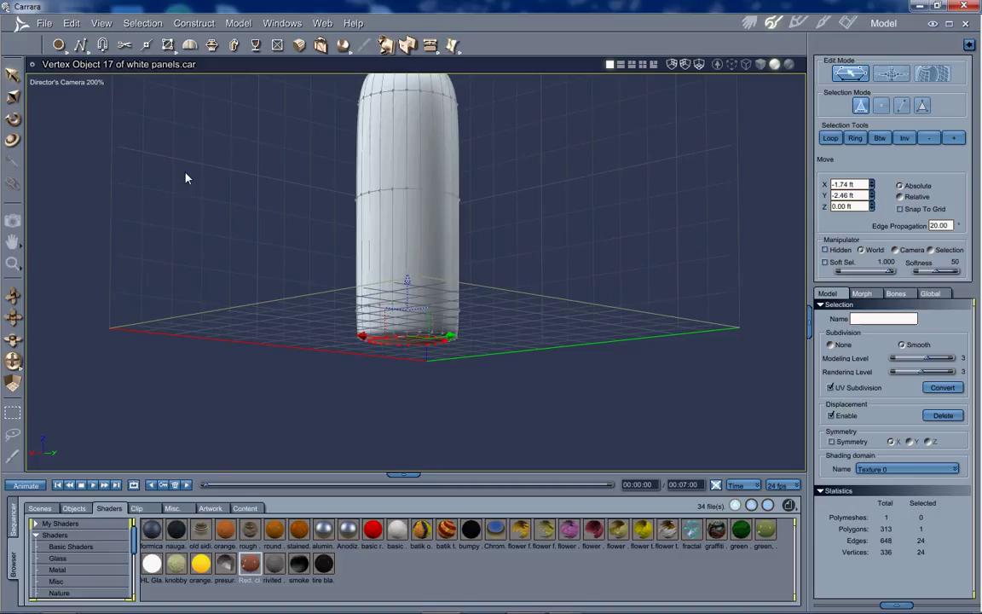
scroll(186, 178, "down", 5)
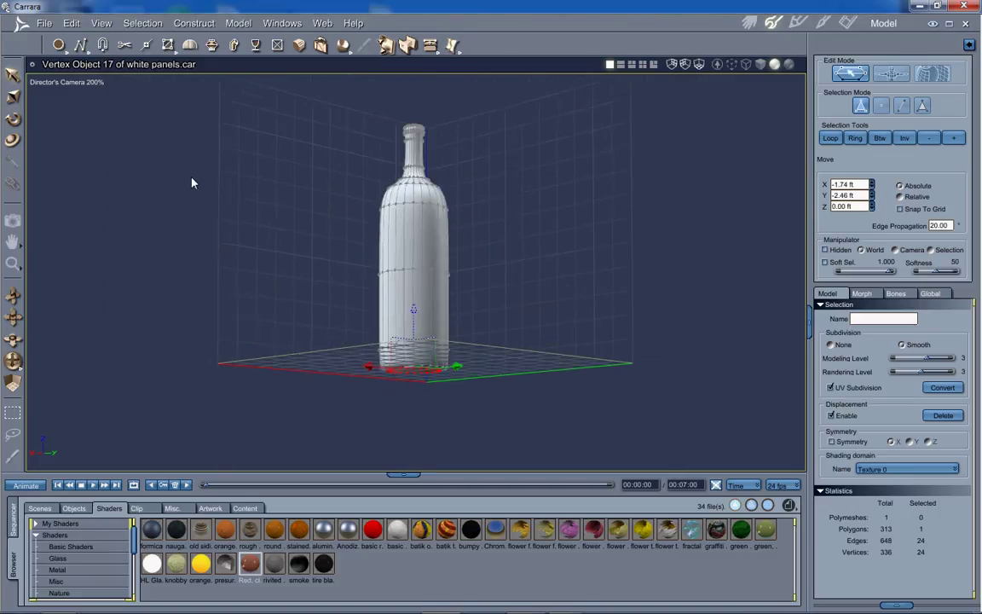
scroll(204, 174, "up", 2)
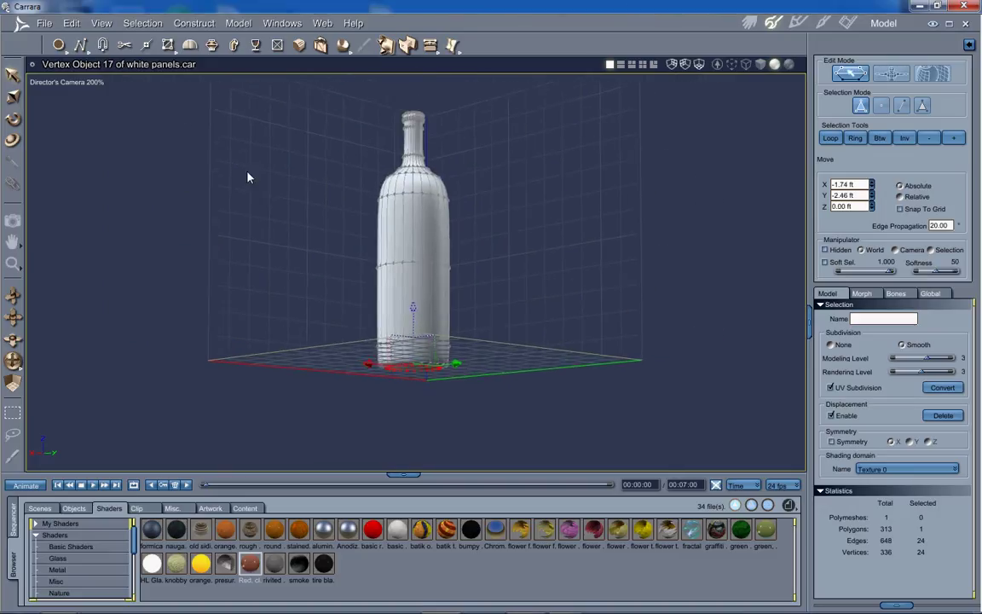
Return to the scene assembly, center the bottle's hot point, and send the bottle to the origin.
left_click(741, 25)
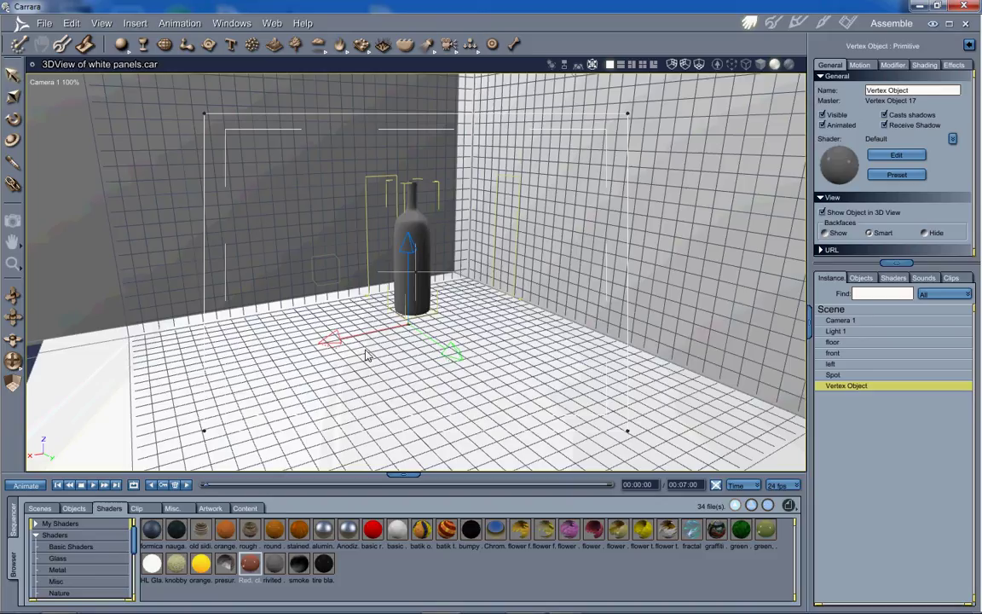
key("ctrl+alt+c")
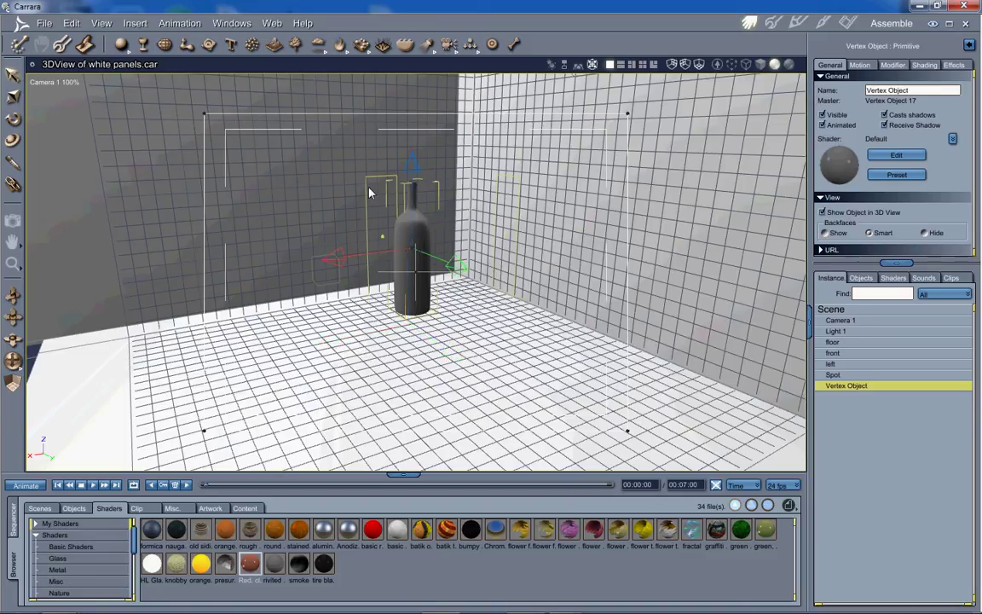
left_click(72, 24)
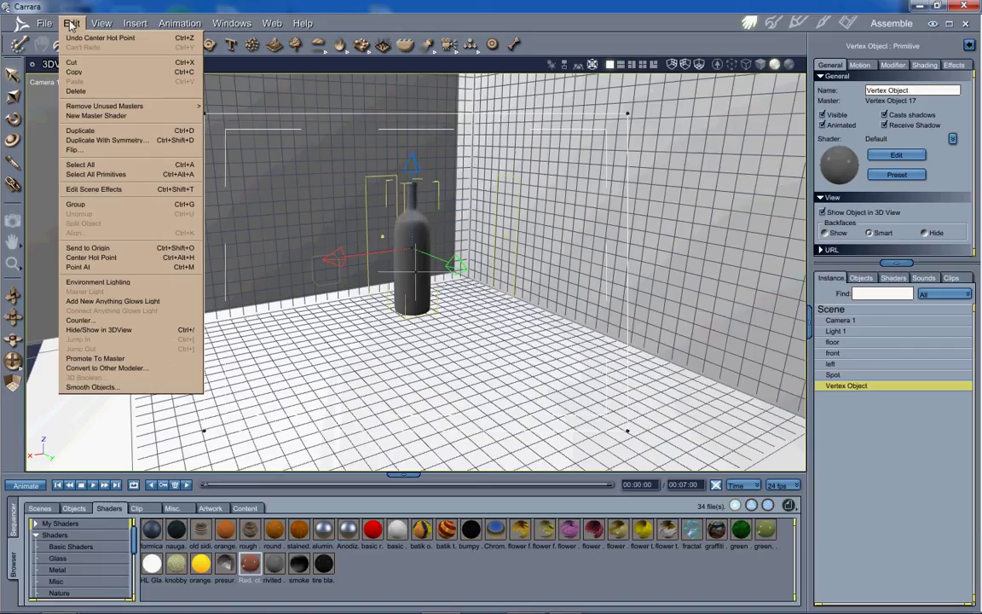
left_click(89, 248)
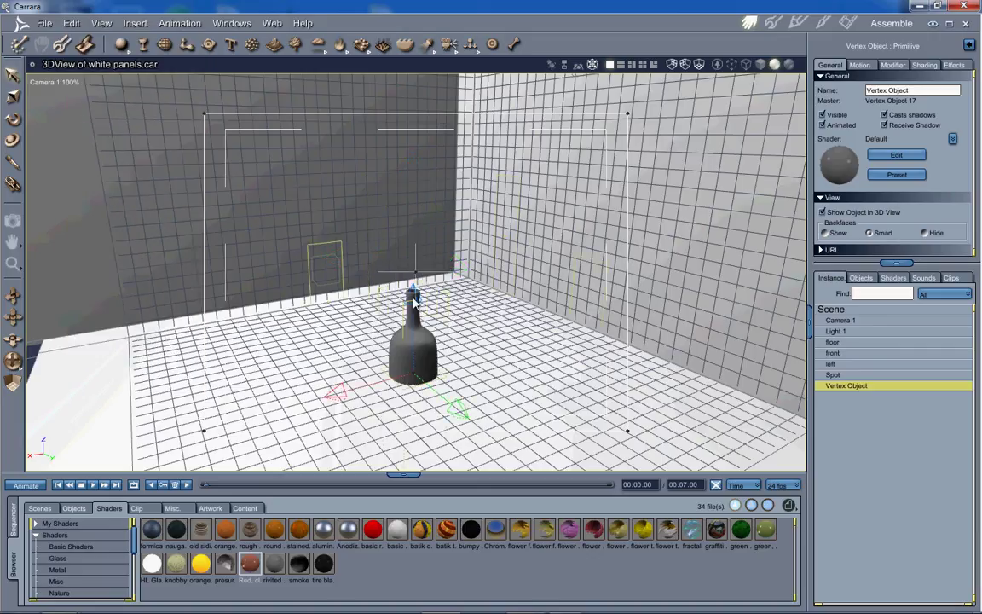
Raise the bottle above the floor, lower it to rest on the floor with collision detection enabled, and render the scene.
left_click_drag(413, 296, 408, 168)
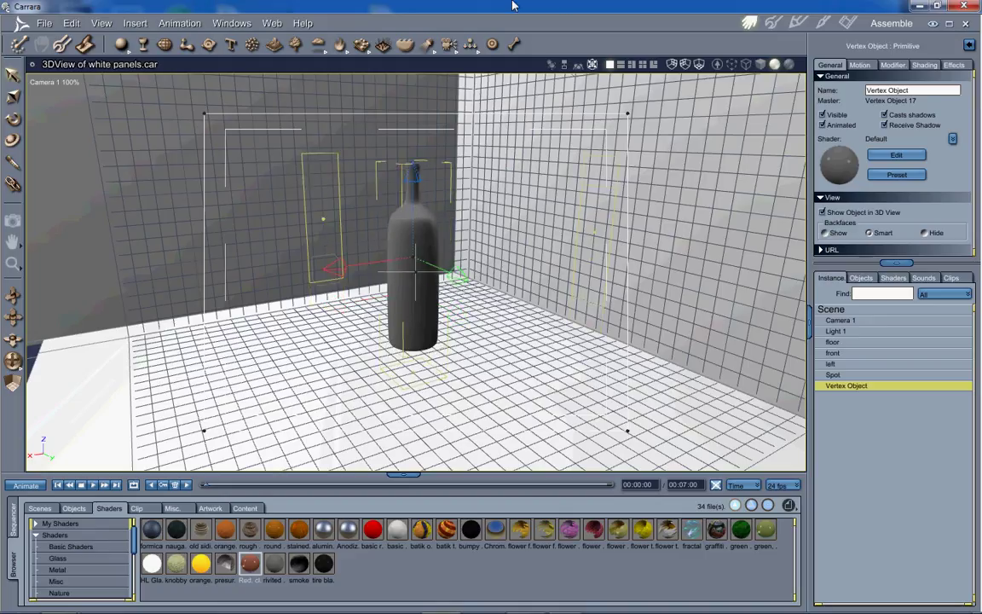
left_click(577, 67)
left_click_drag(415, 175, 412, 267)
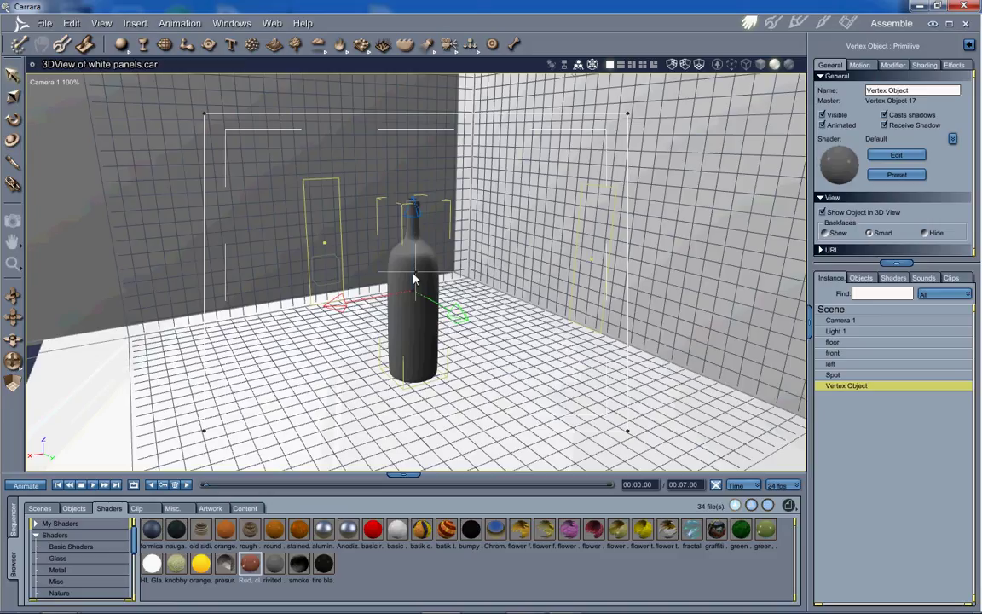
key("ctrl+r")
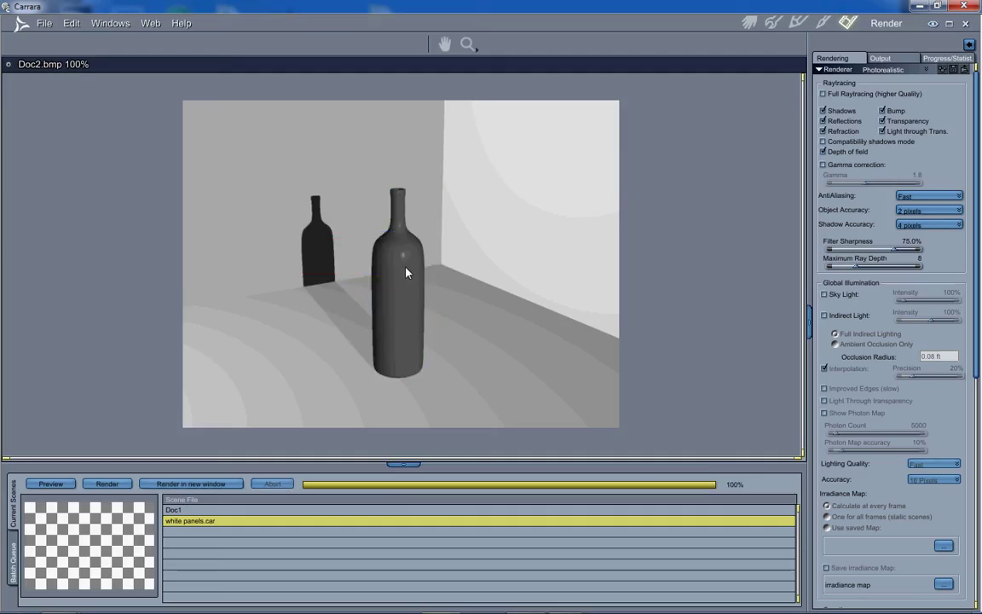
Select the whole bottle mesh in the vertex modeler and assign it to a new shading domain named "bottle".
left_click(782, 24)
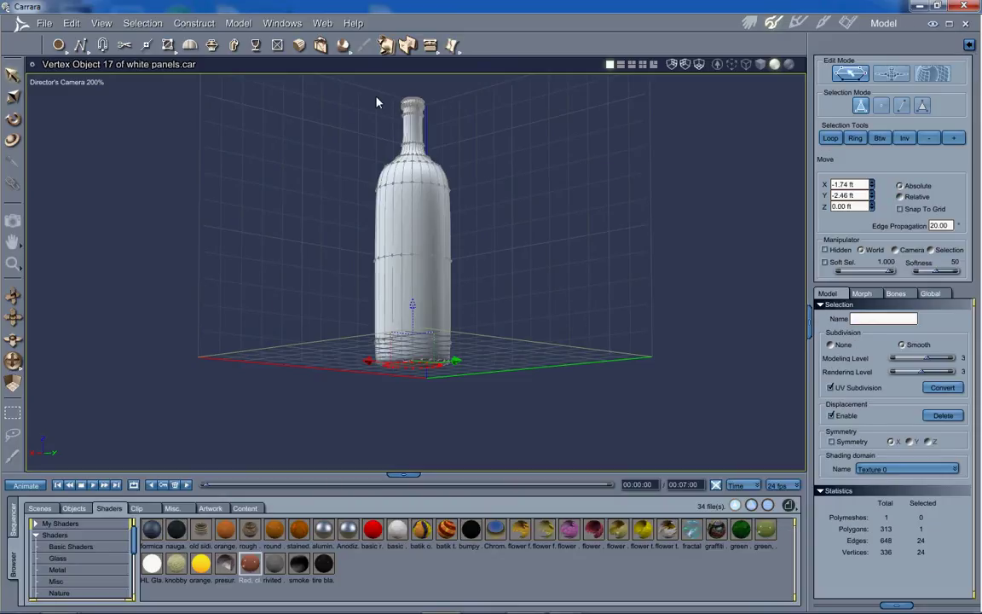
left_click_drag(348, 87, 467, 438)
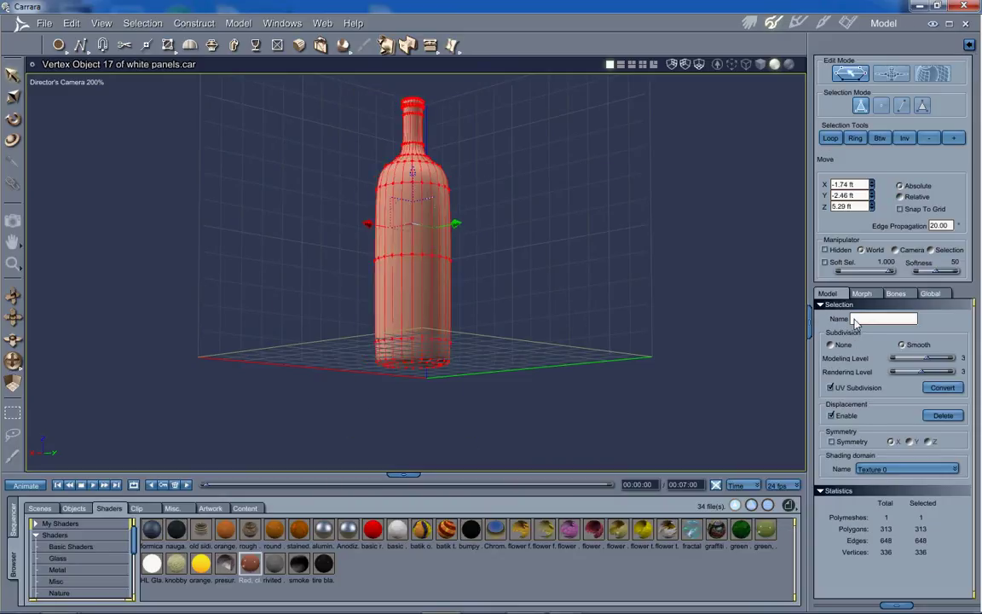
left_click(867, 475)
left_click(890, 482)
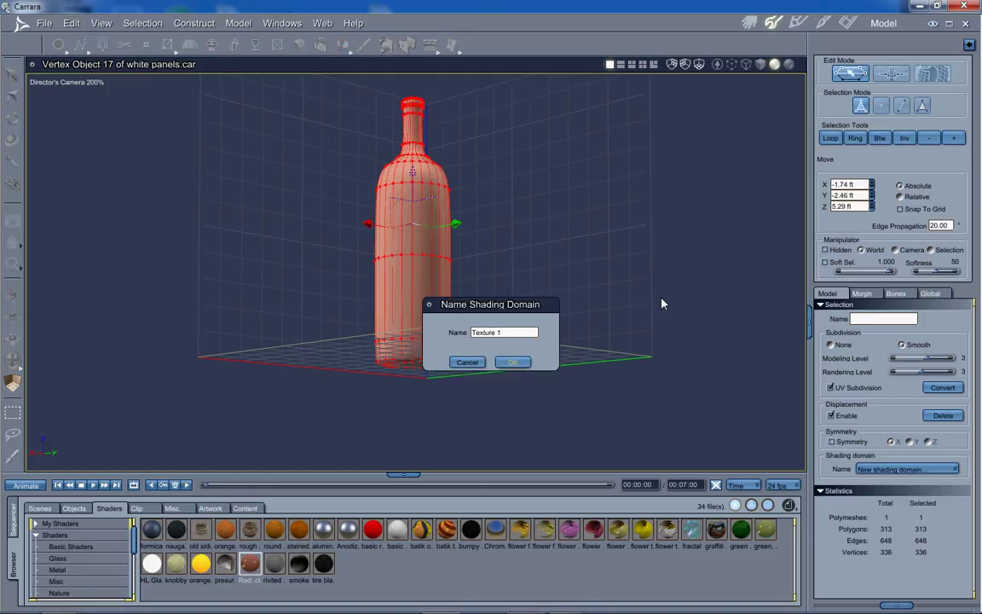
type("t")
type("ottle")
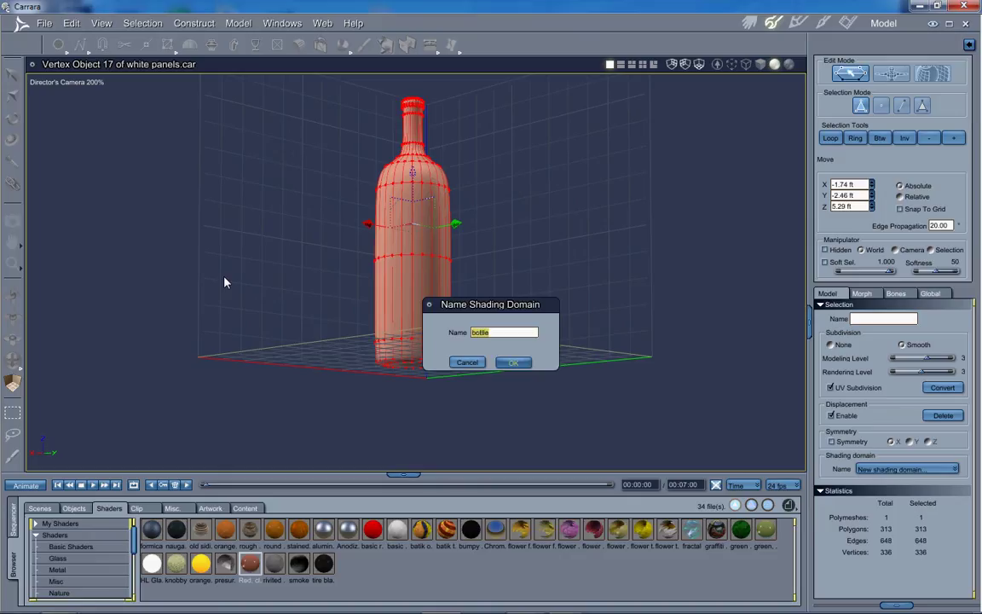
key("Return")
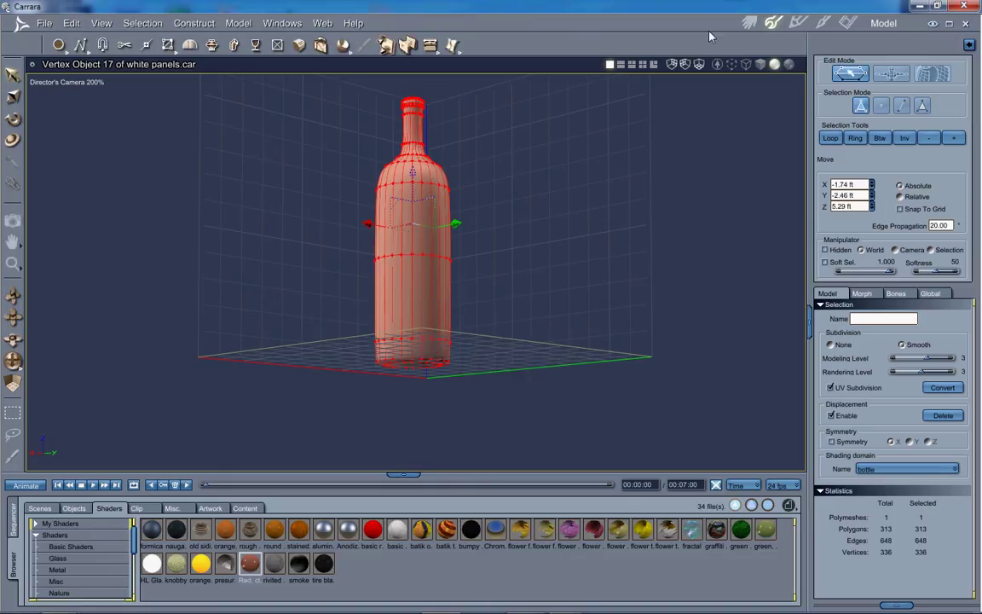
Apply the transparent green shader preset to the bottle in the scene and render it.
left_click(750, 23)
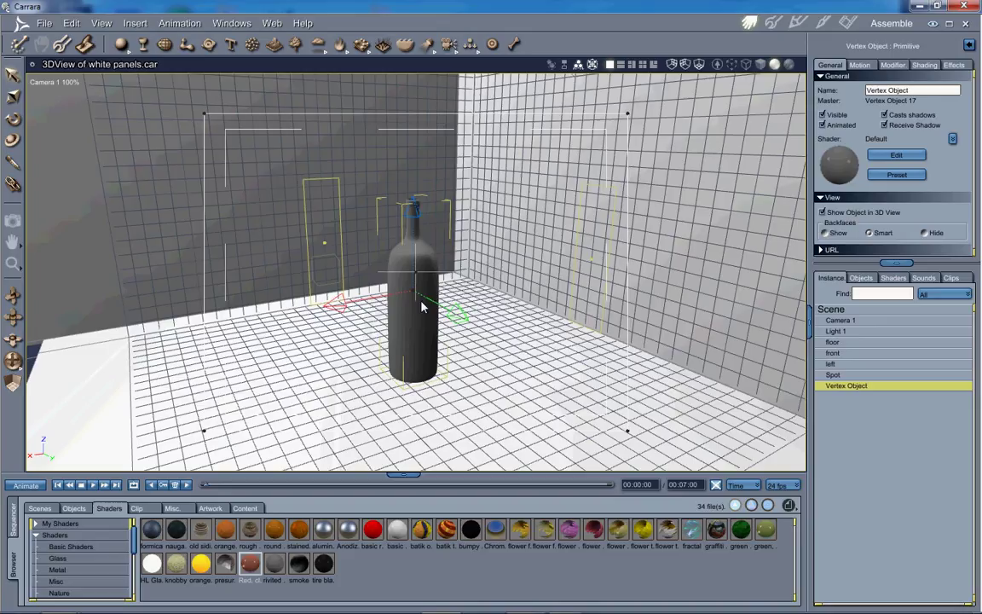
left_click_drag(766, 532, 651, 399)
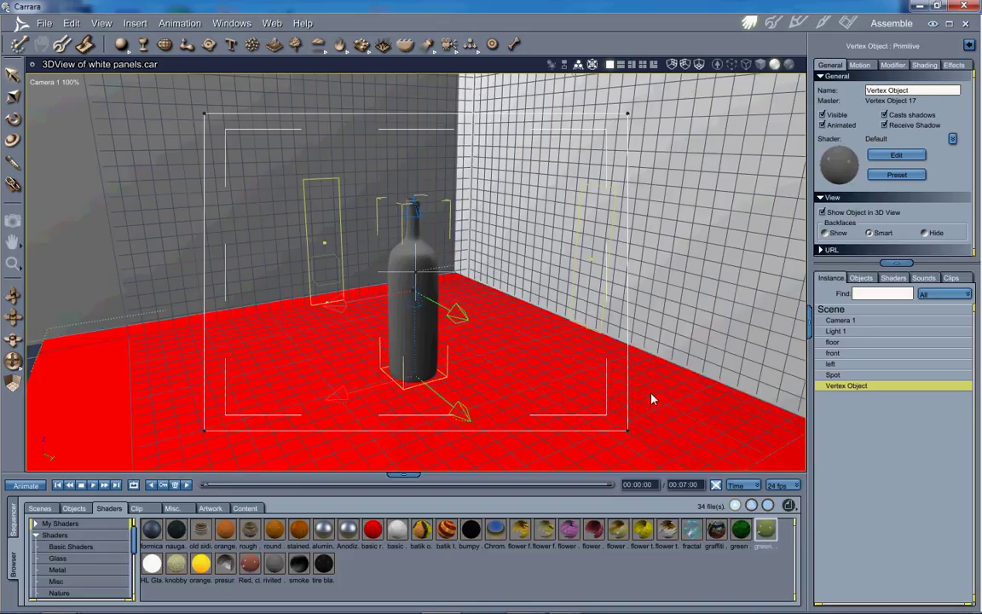
left_click_drag(460, 300, 418, 297)
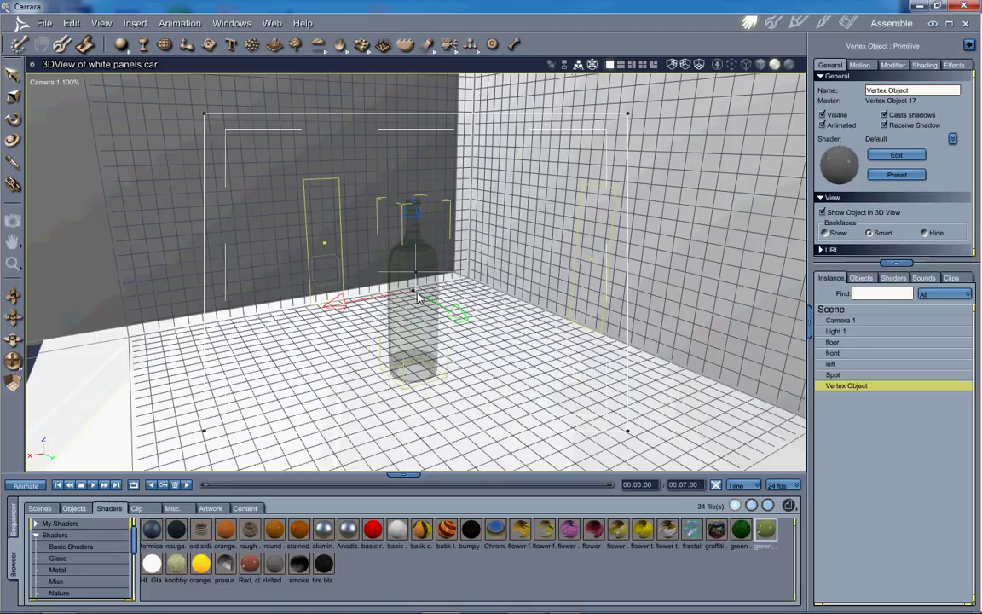
key("ctrl+r")
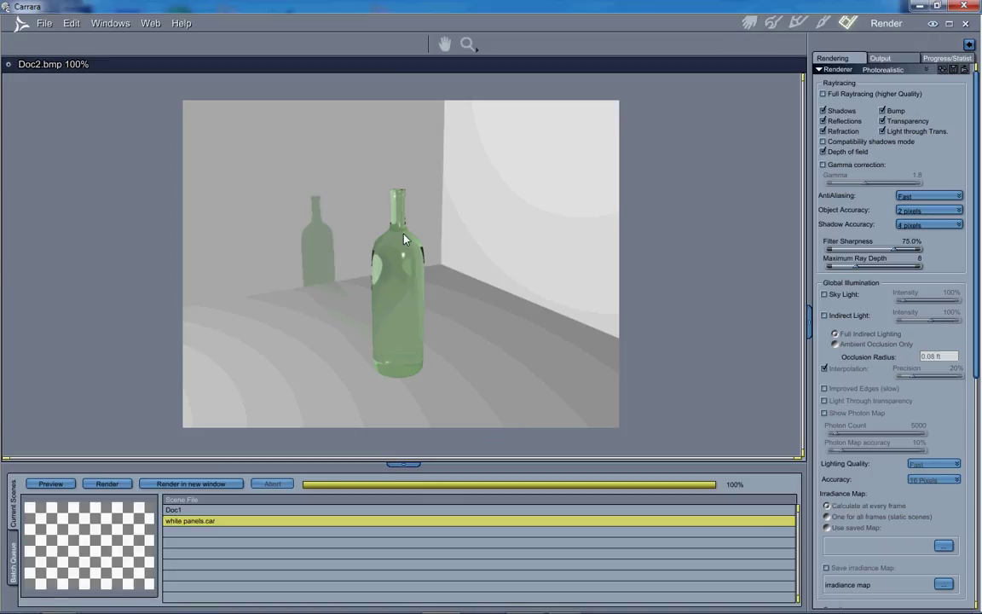
Add a thickness of .05 ft to the whole bottle mesh in the vertex modeler and render the scene again.
left_click(773, 24)
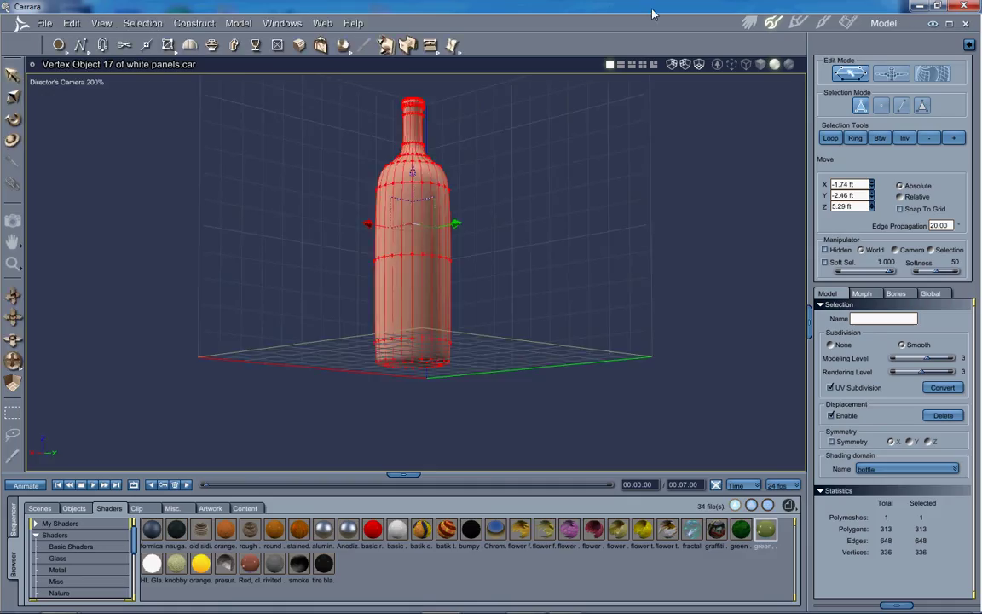
key("space")
left_click_drag(269, 202, 244, 280)
left_click(392, 303)
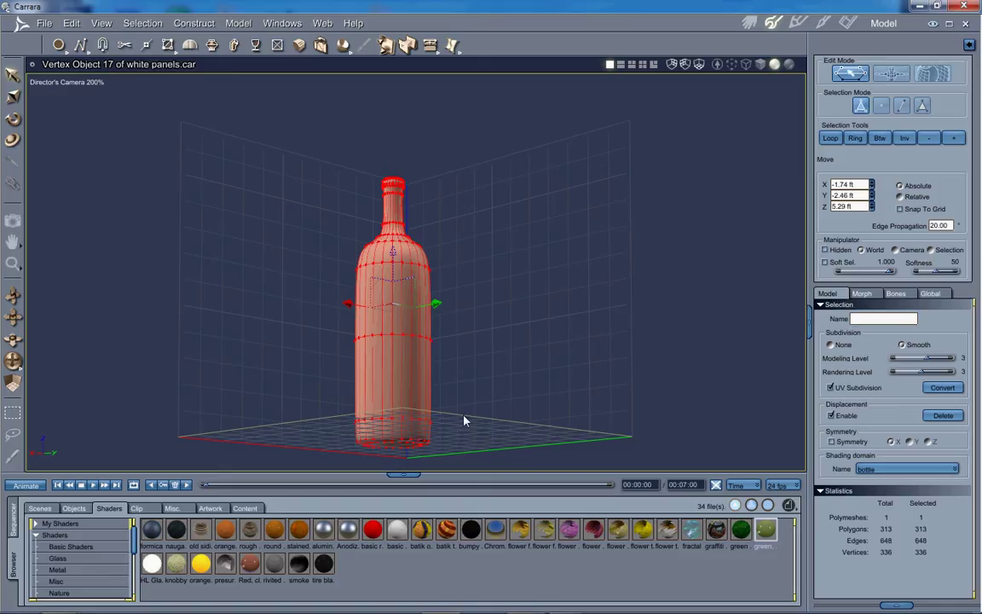
left_click(238, 23)
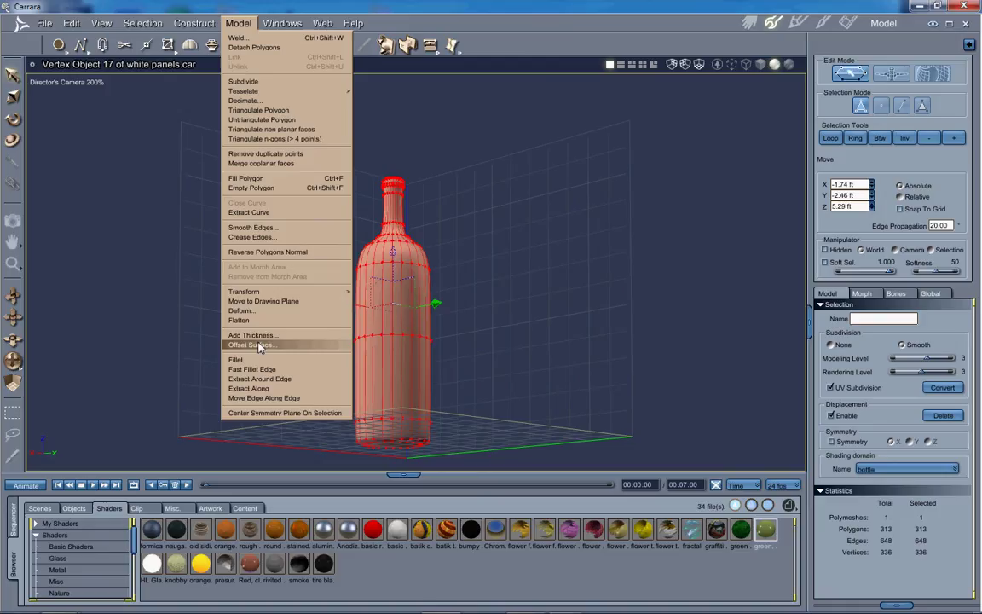
left_click(252, 335)
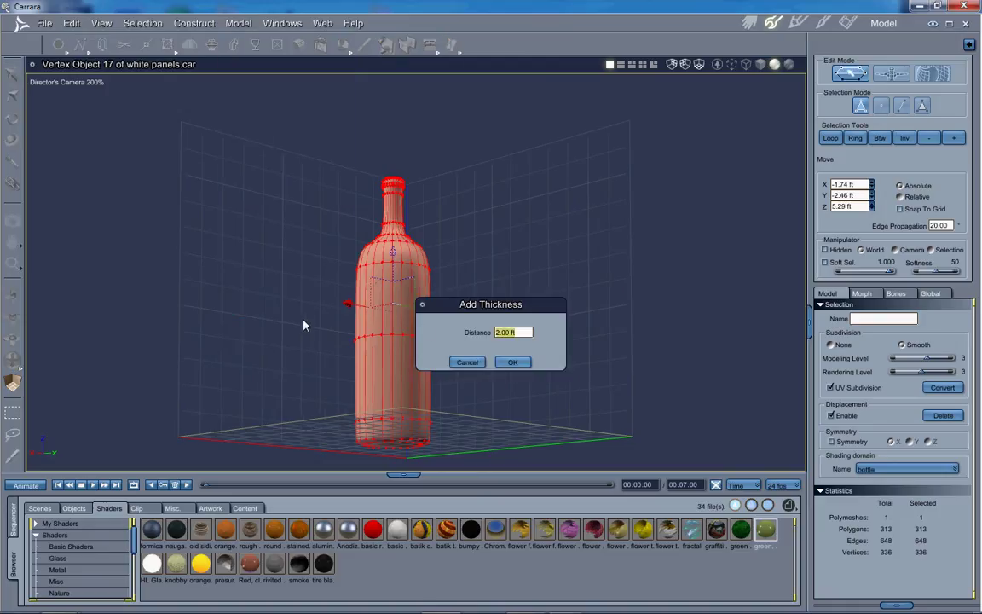
key("BackSpace")
type(".05")
key("Return")
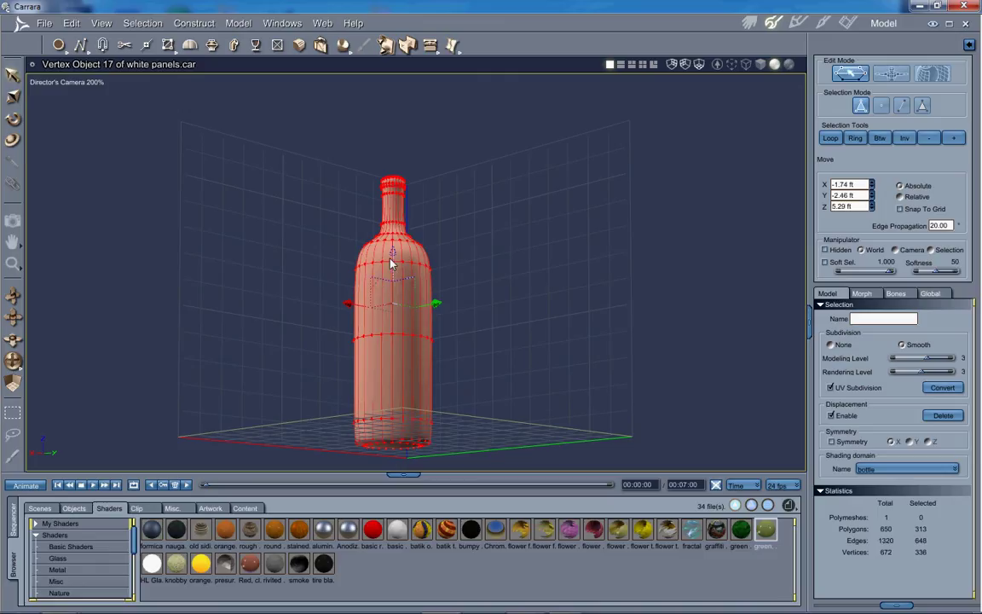
key("ctrl+r")
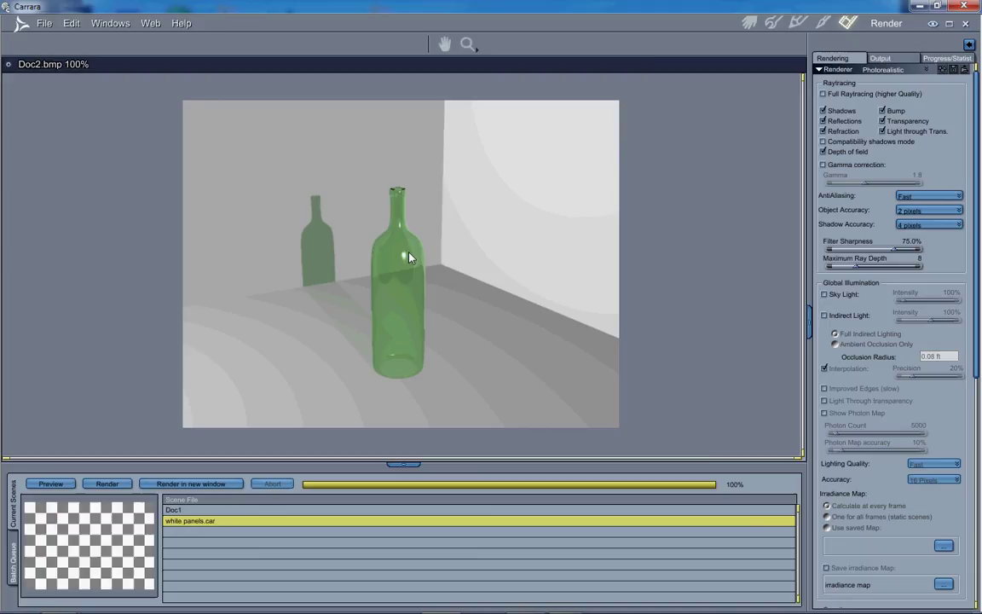
Hide the selected shell of the bottle in the vertex modeler and set the subdivision modeling level to 0.
left_click(771, 23)
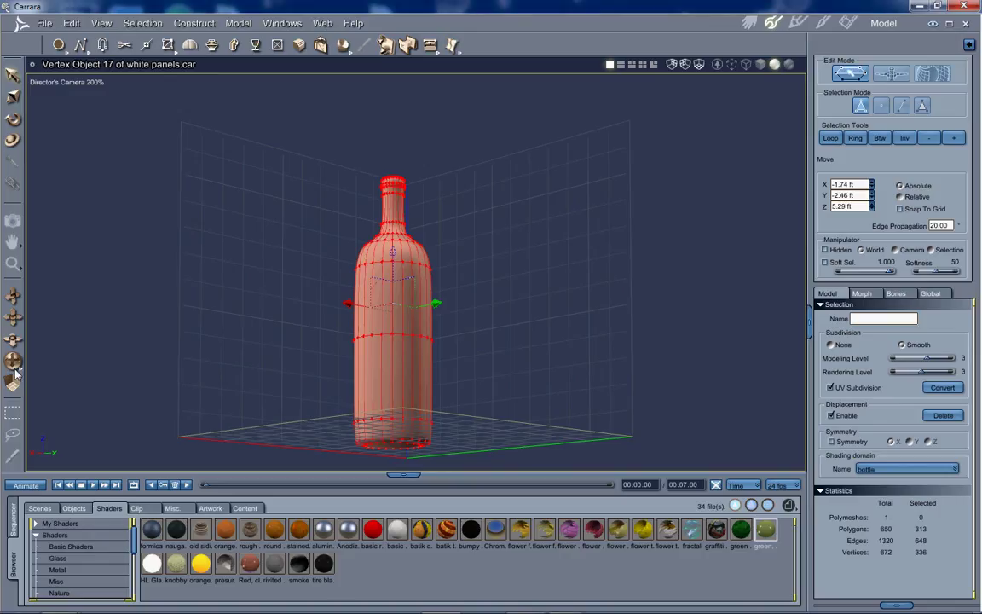
mouse_move(12, 361)
left_mouse_down()
mouse_move(12, 427)
mouse_move(12, 340)
mouse_move(14, 362)
left_mouse_up()
left_click_drag(485, 309, 484, 230)
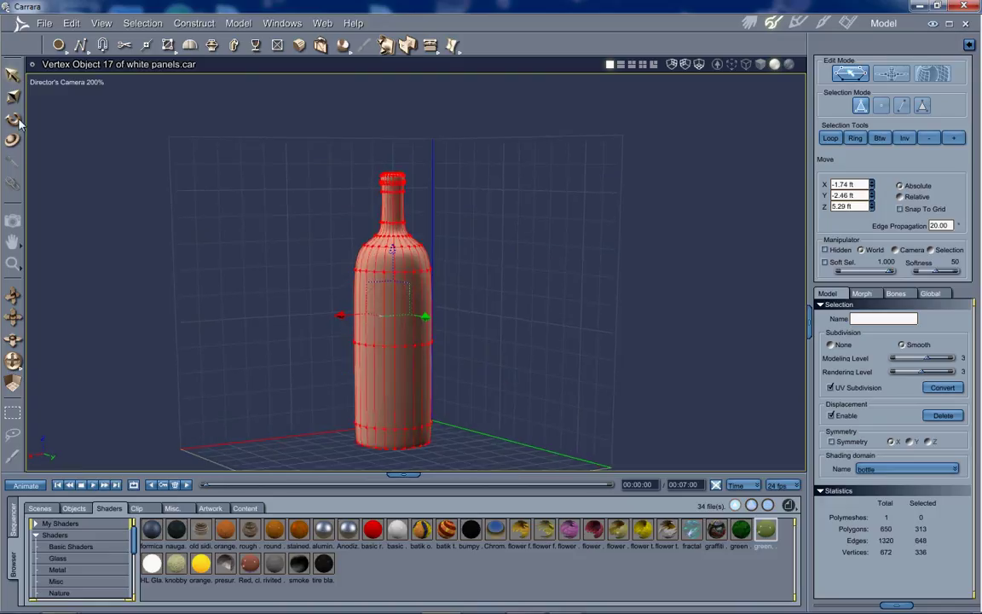
left_click(104, 24)
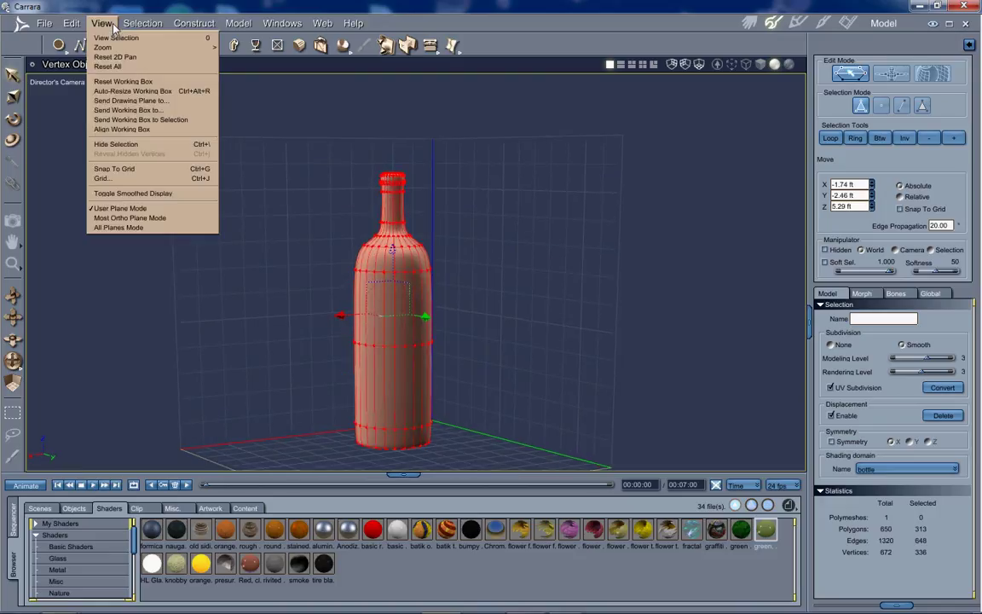
left_click(128, 192)
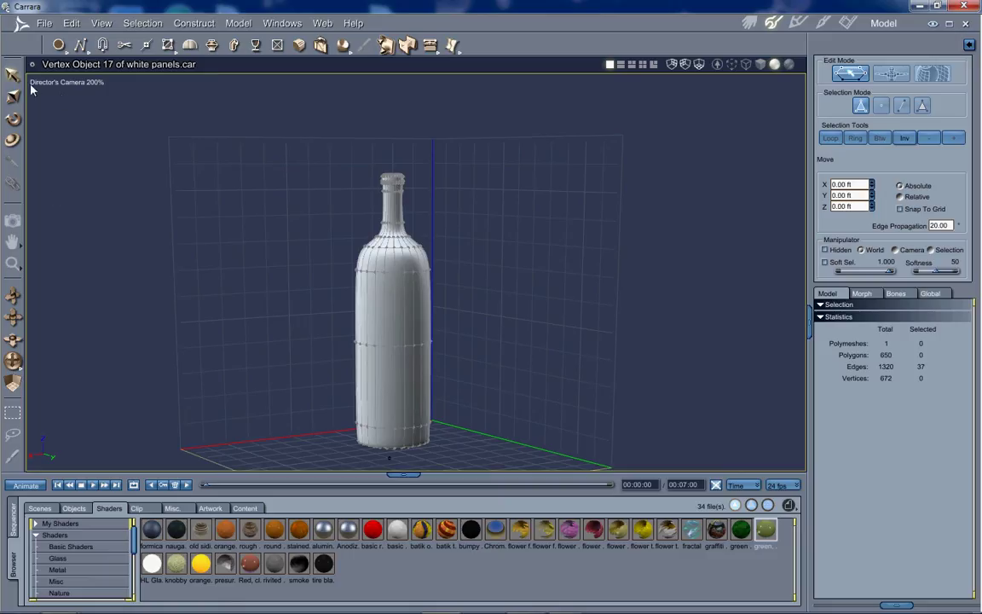
left_click(408, 328)
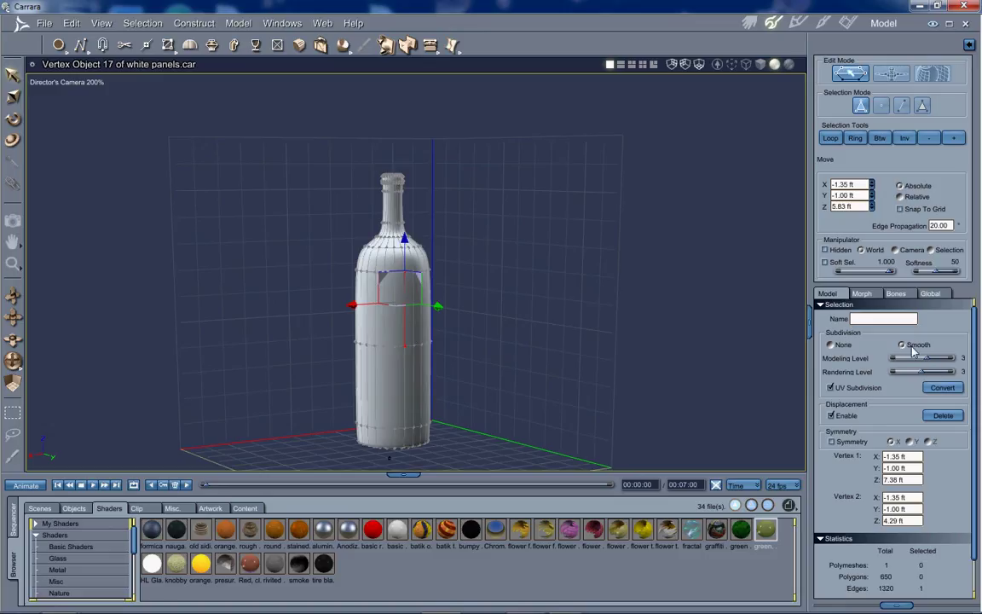
left_click_drag(929, 361, 892, 358)
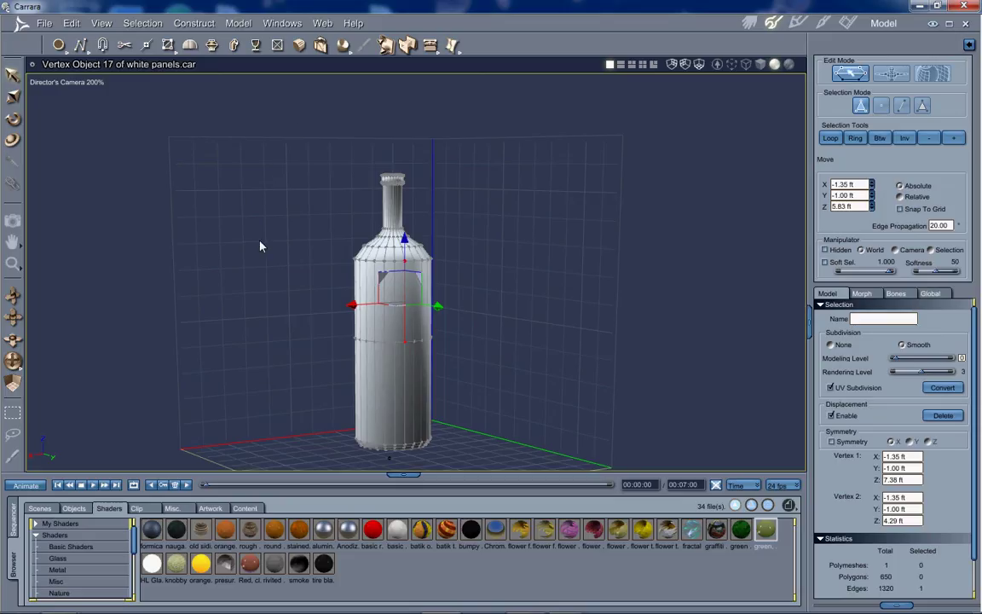
Delete the neck and shoulder of the visible shell and fill the open upper rim with a polygon.
left_click_drag(307, 136, 503, 277)
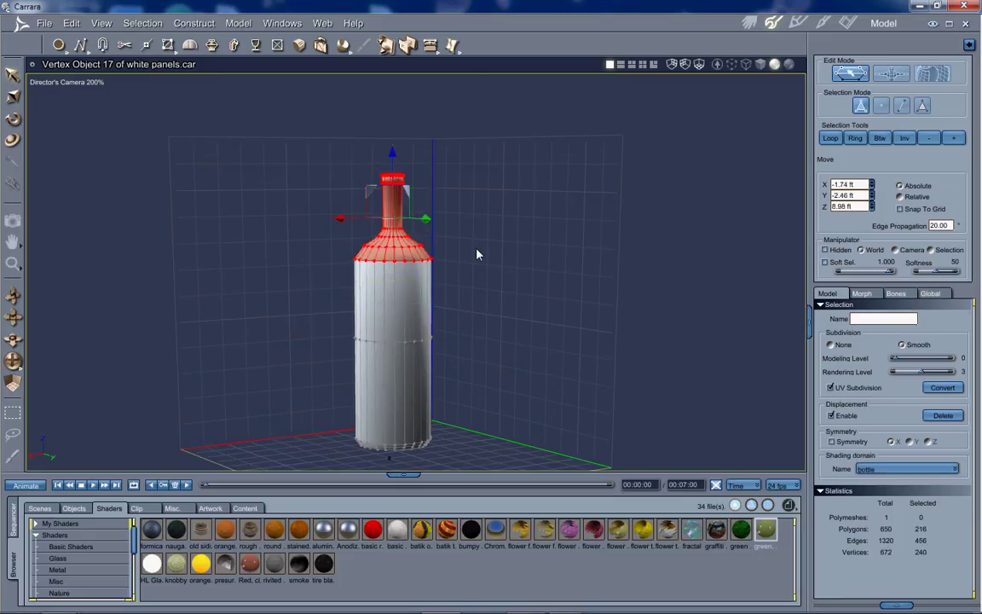
key("Delete")
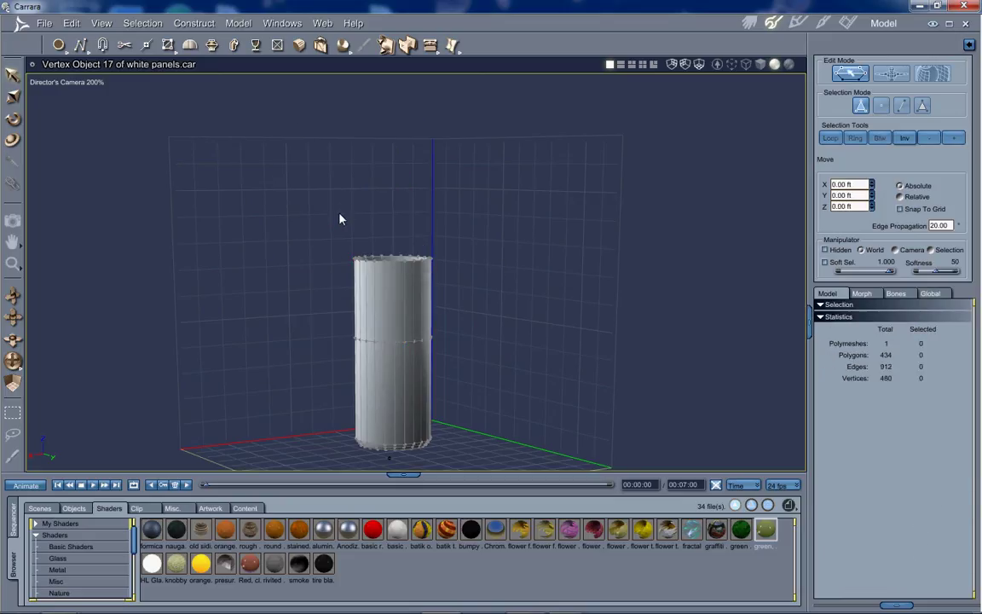
left_click_drag(329, 207, 548, 291)
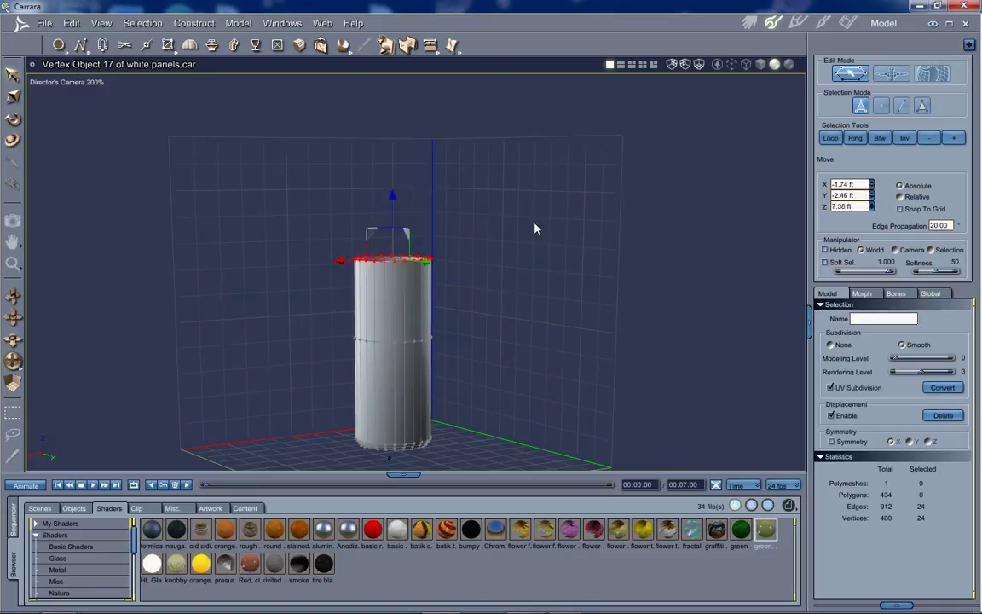
key("ctrl+f")
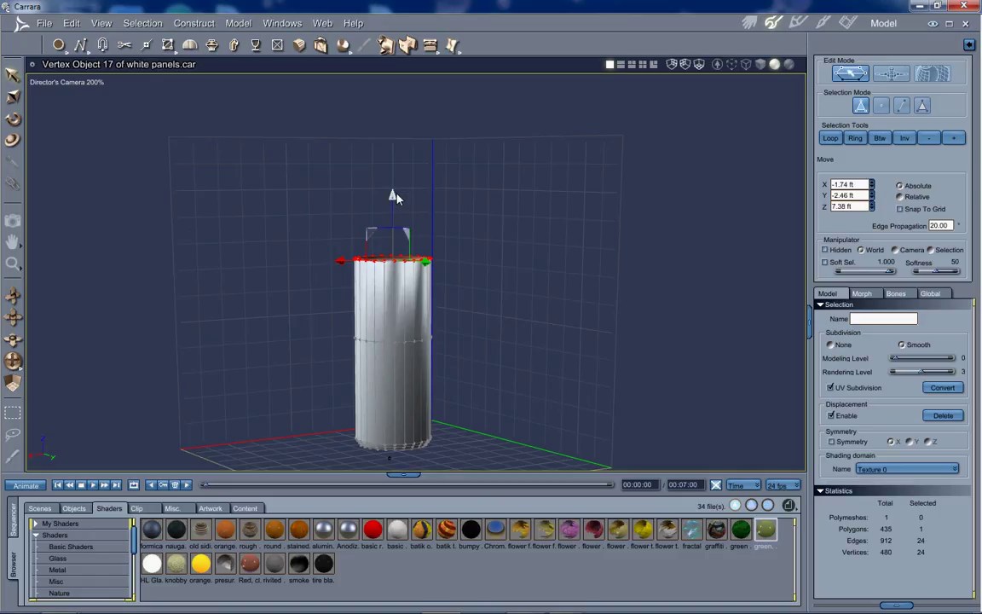
Lower the capped upper end to about Z 5.13 ft and preview it at subdivision modeling level 3 before returning to level 0.
left_click_drag(396, 200, 403, 261)
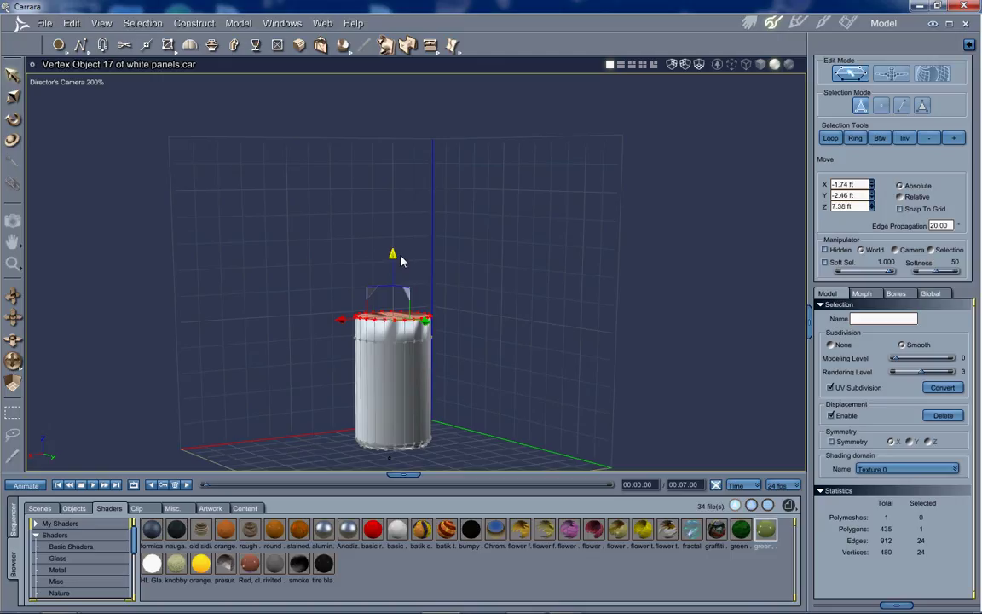
left_click_drag(401, 256, 401, 255)
mouse_move(11, 365)
left_mouse_down()
mouse_move(37, 328)
mouse_move(10, 367)
left_mouse_up()
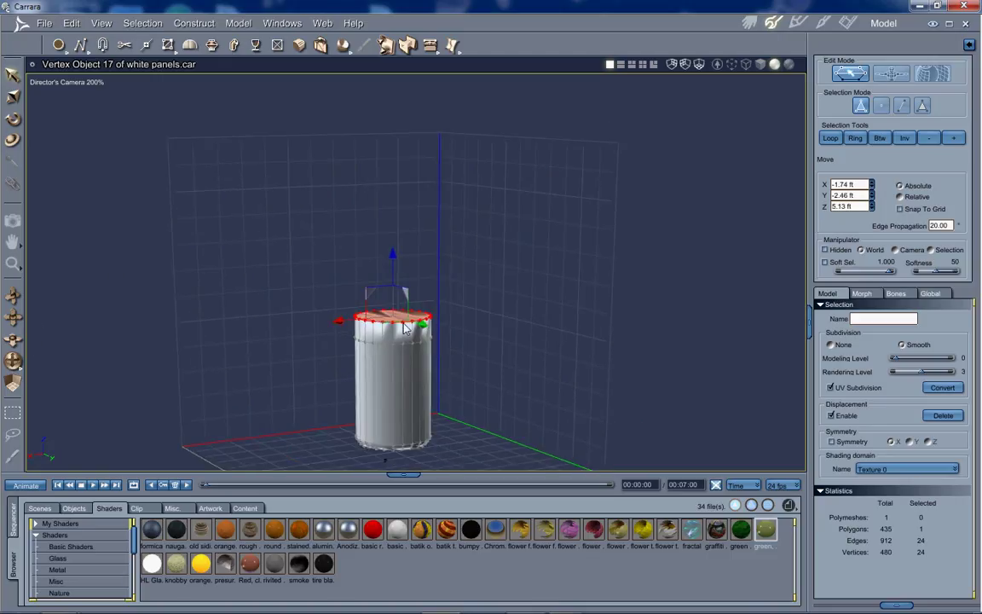
left_click_drag(895, 358, 925, 365)
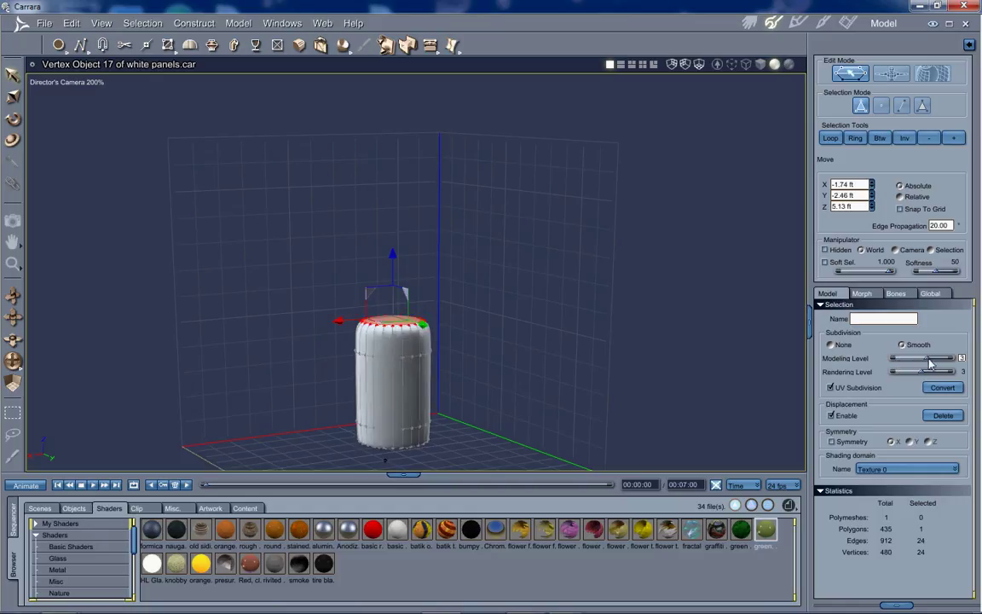
left_click_drag(929, 359, 853, 365)
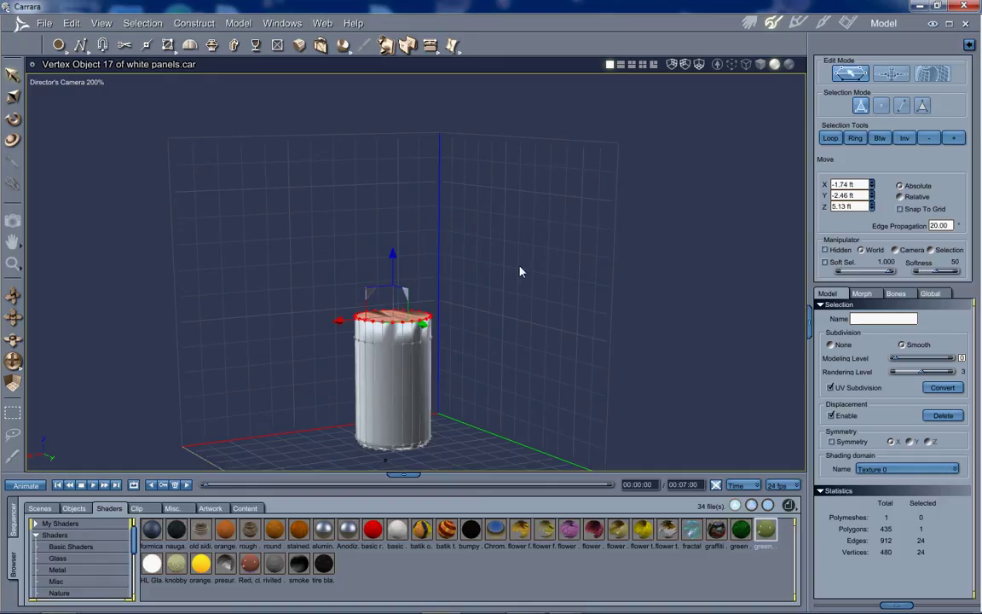
Select the cap's edge loop, extract new edges around it, and set the subdivision modeling level to 3.
left_click(190, 253)
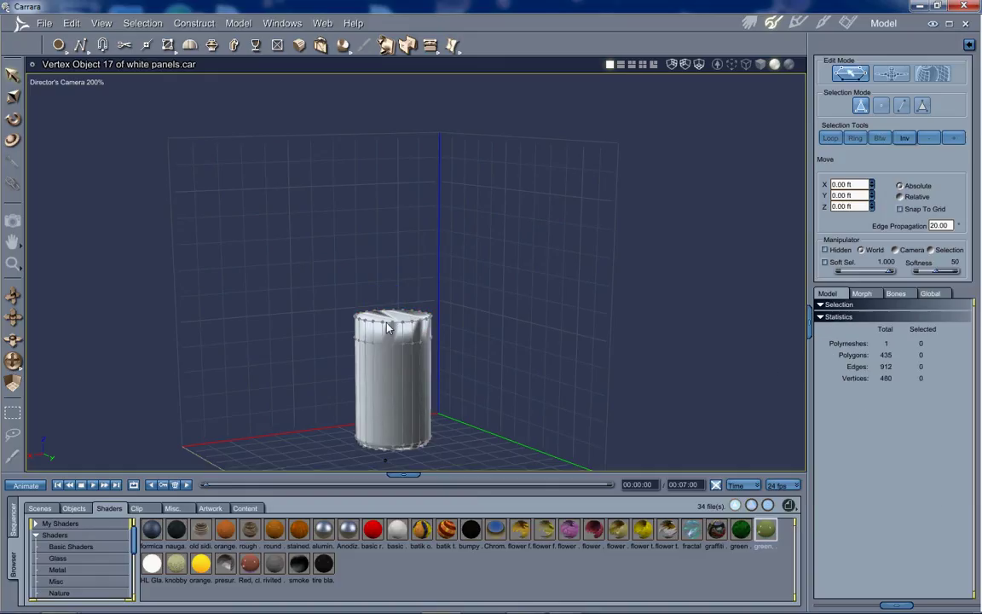
left_click(389, 327)
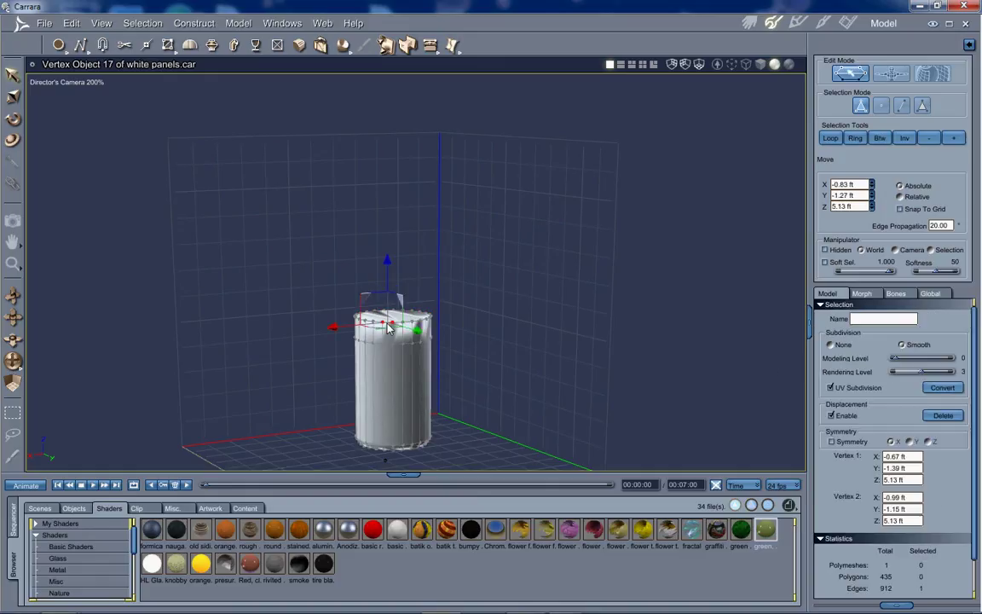
left_click(829, 138)
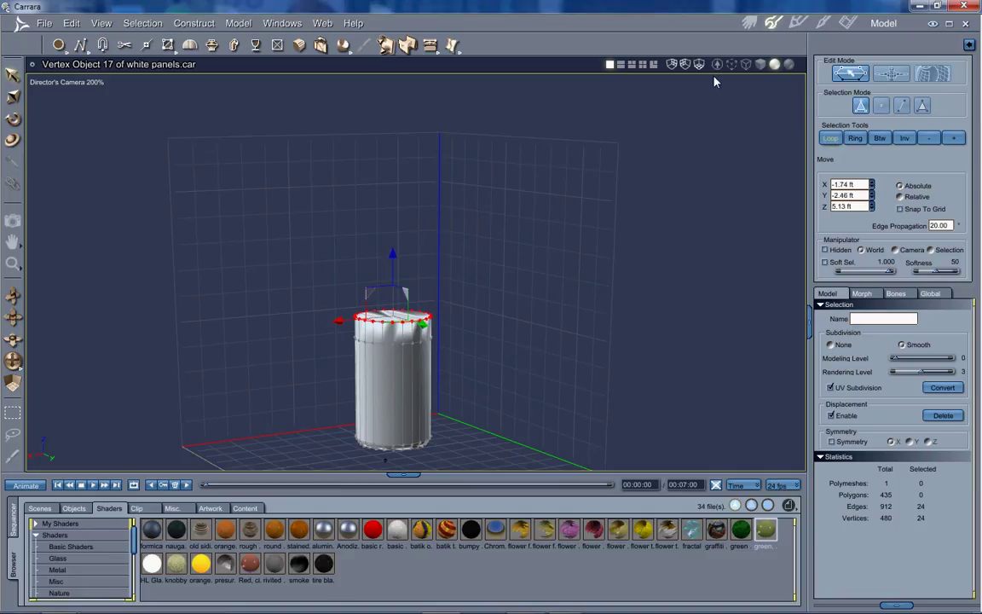
left_click(429, 45)
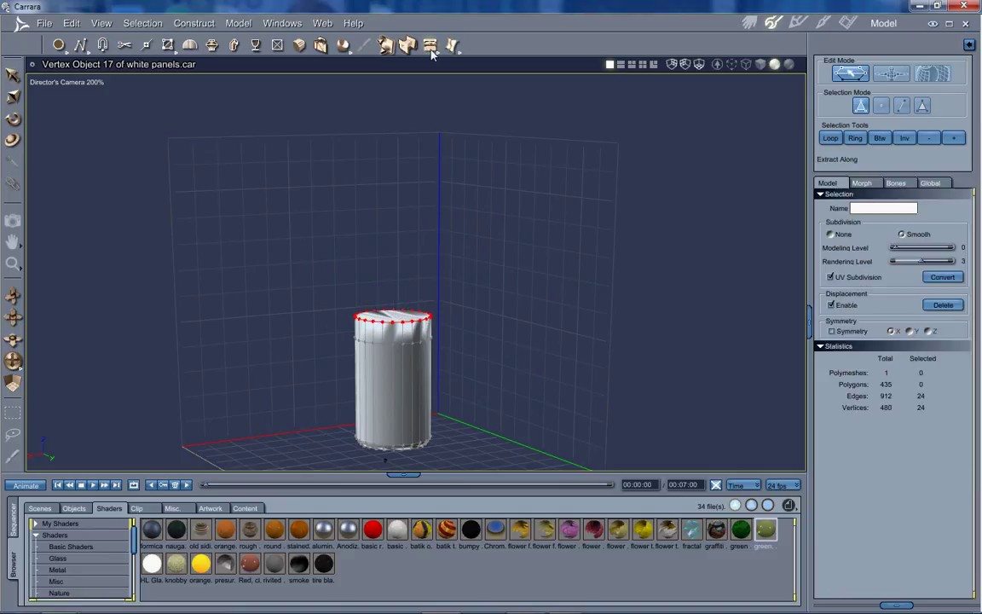
left_click(435, 51)
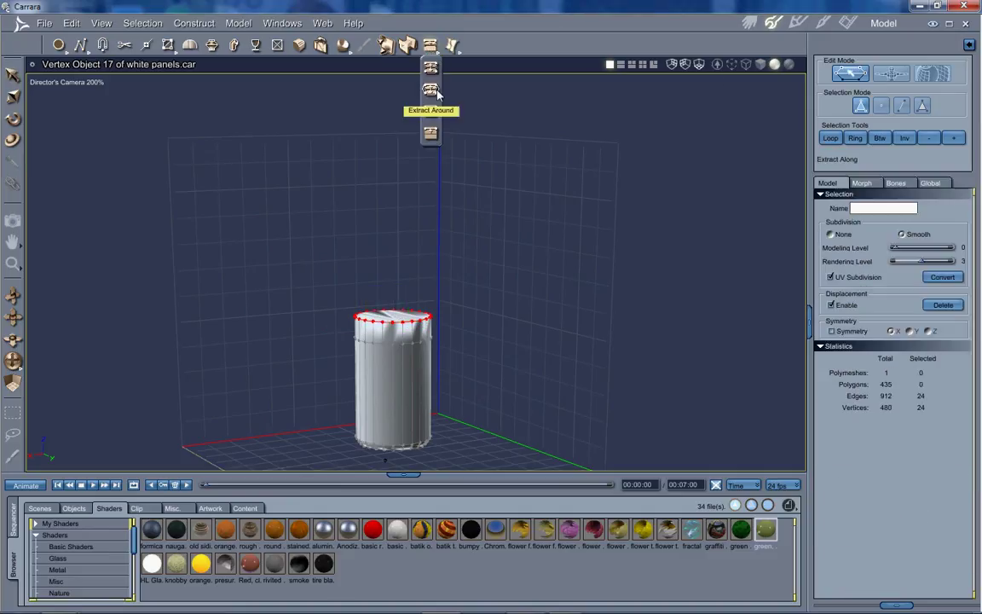
left_click(431, 89)
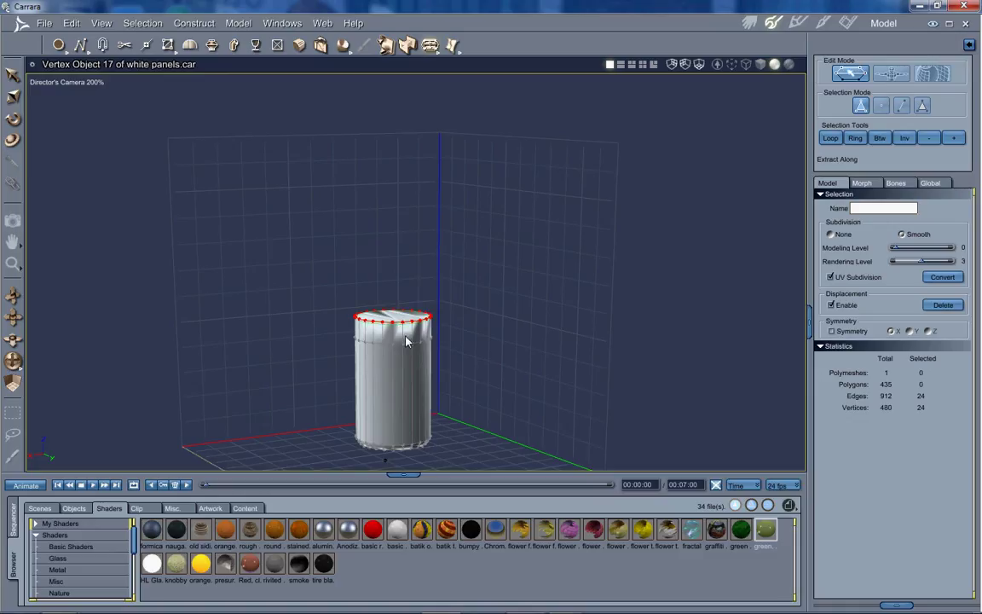
left_click(405, 341)
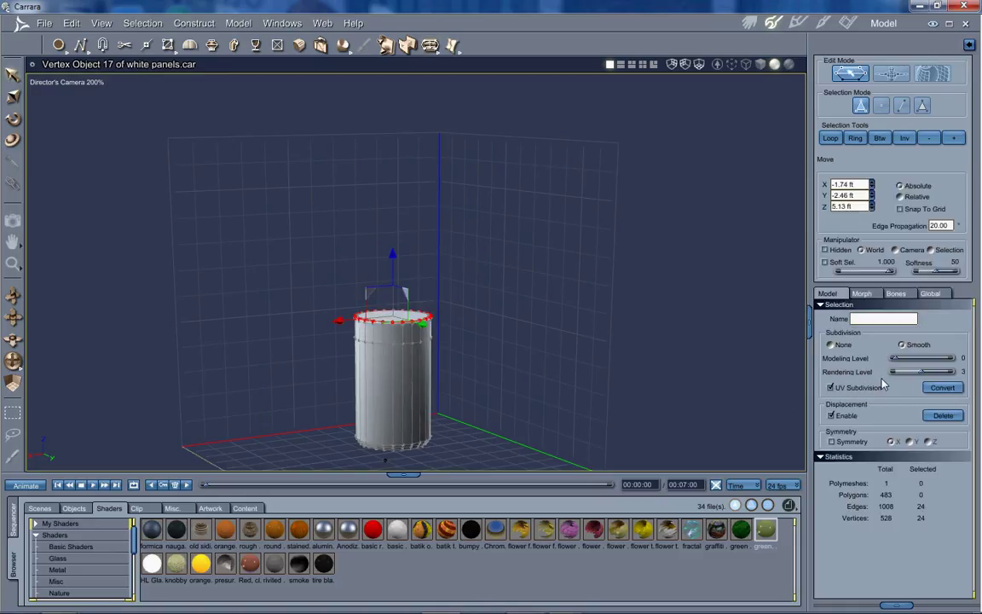
left_click_drag(912, 364, 920, 364)
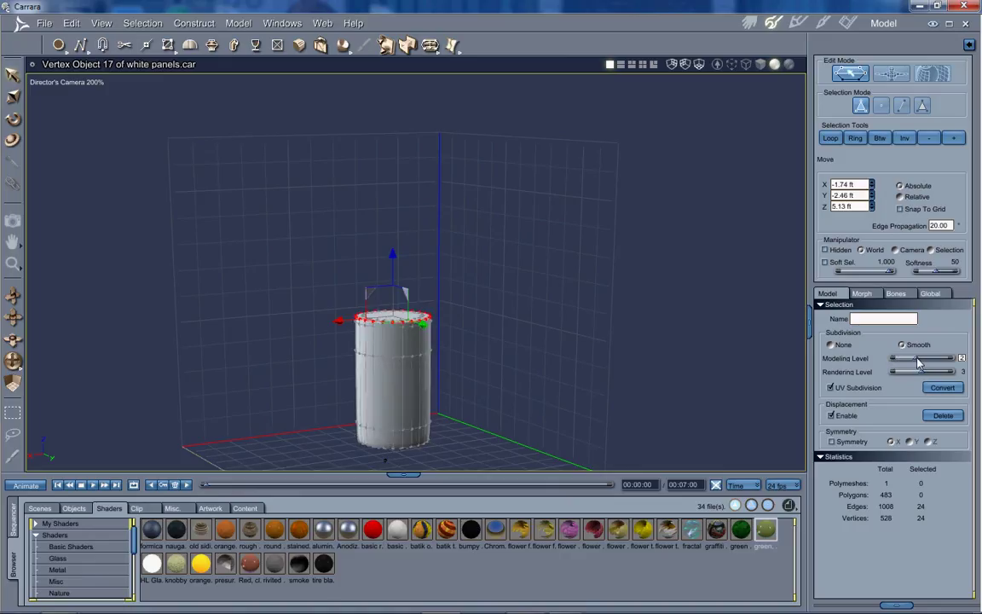
left_click_drag(918, 360, 926, 363)
Assign the whole visible shell to a new shading domain named "liquid" and raise the shell to about Z 2.91 ft.
mouse_move(12, 318)
left_mouse_down()
mouse_move(493, 320)
mouse_move(467, 333)
mouse_move(475, 320)
mouse_move(253, 207)
mouse_move(508, 445)
left_mouse_up()
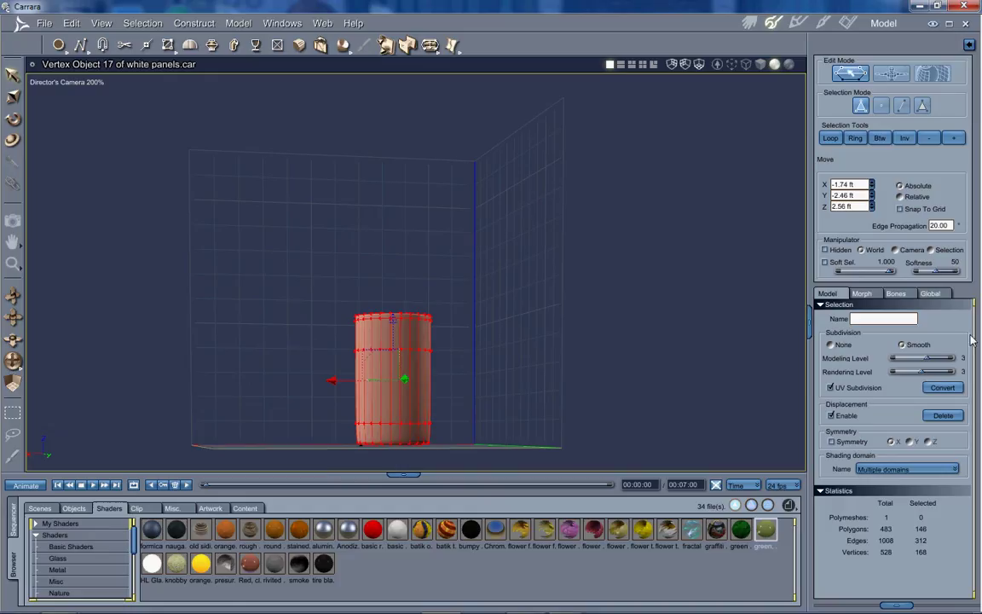
left_click(887, 470)
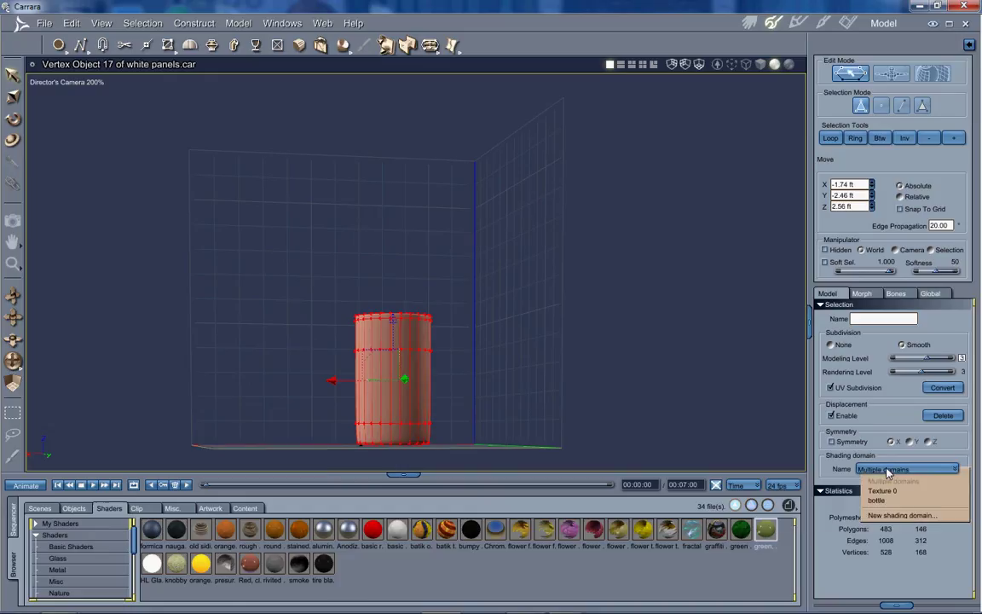
left_click(886, 516)
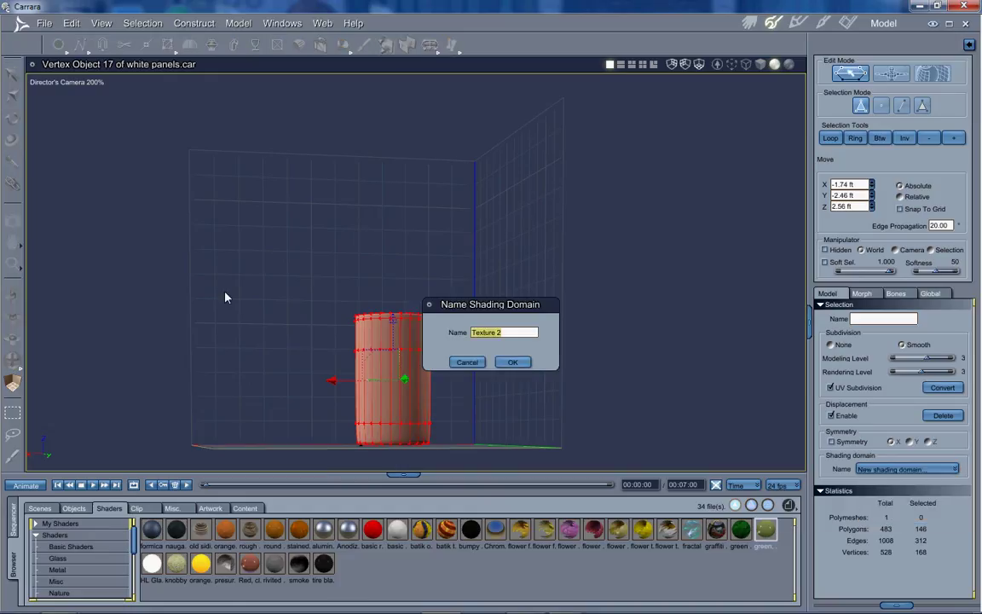
key("BackSpace")
key("Return")
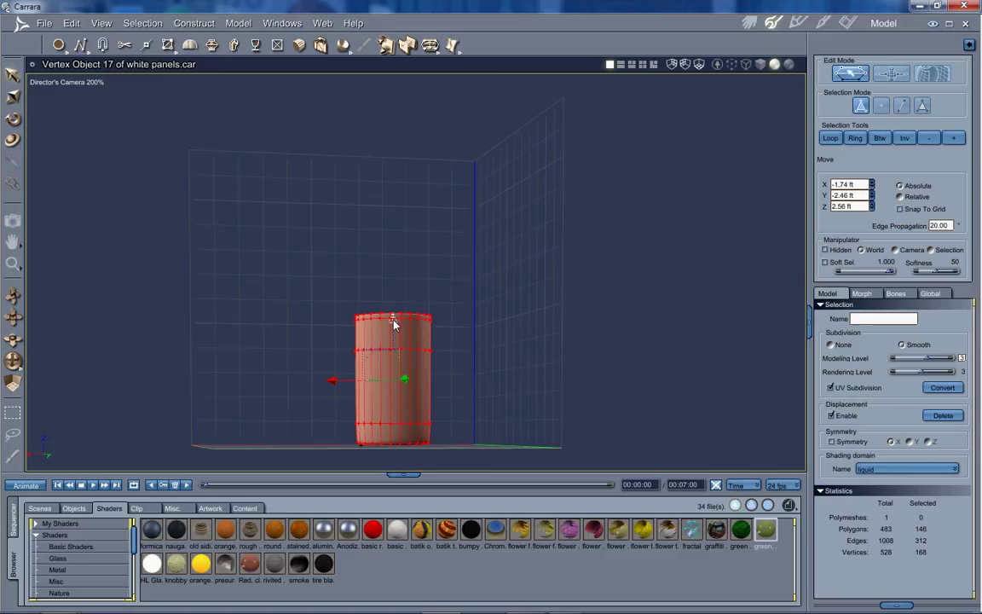
left_click_drag(394, 324, 395, 315)
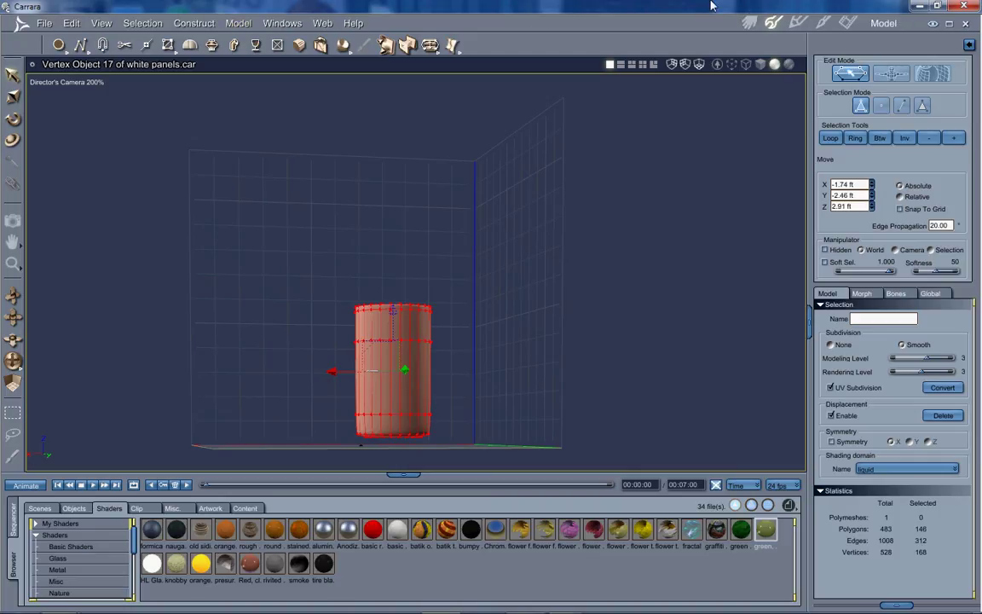
Apply the red shader preset to the bottle's liquid in the scene's Top view and render the scene.
left_click(749, 23)
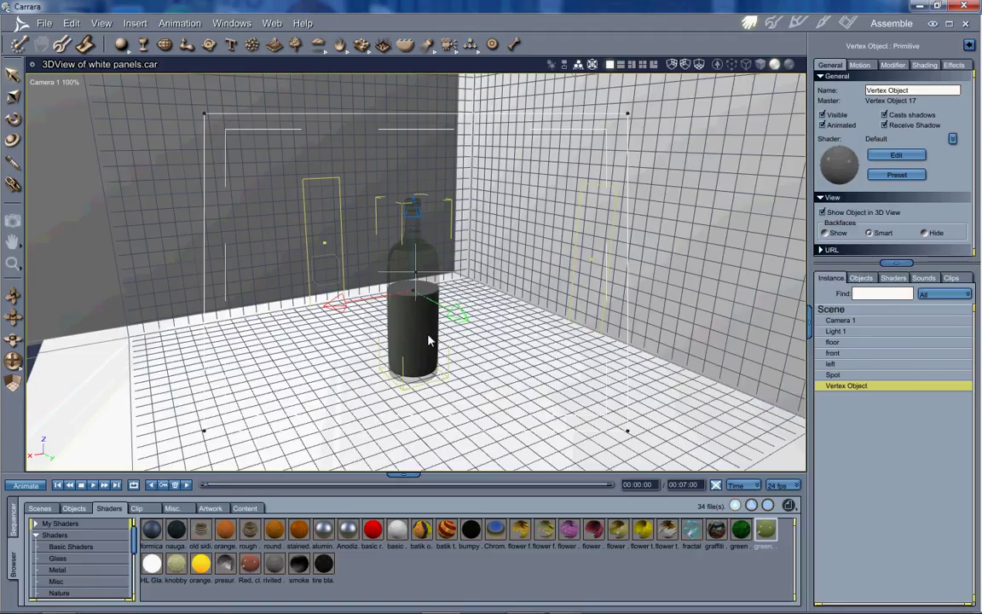
left_click(42, 82)
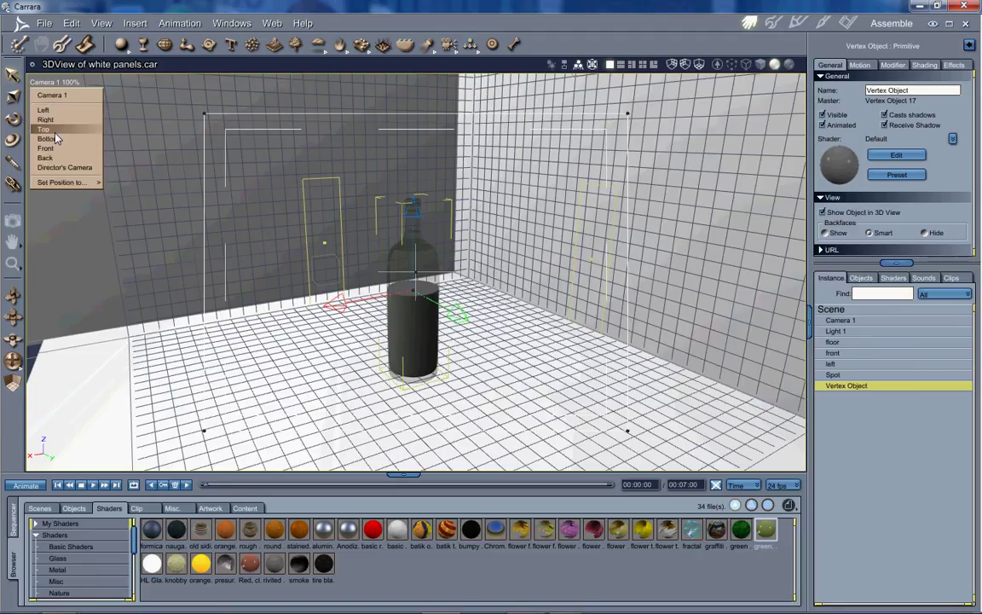
left_click(58, 130)
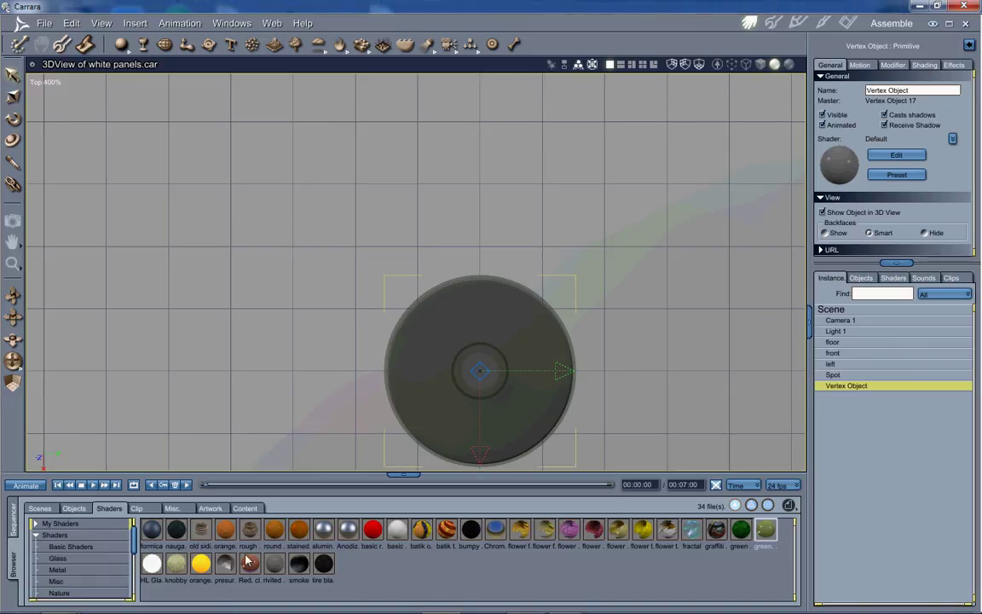
left_click_drag(256, 563, 467, 394)
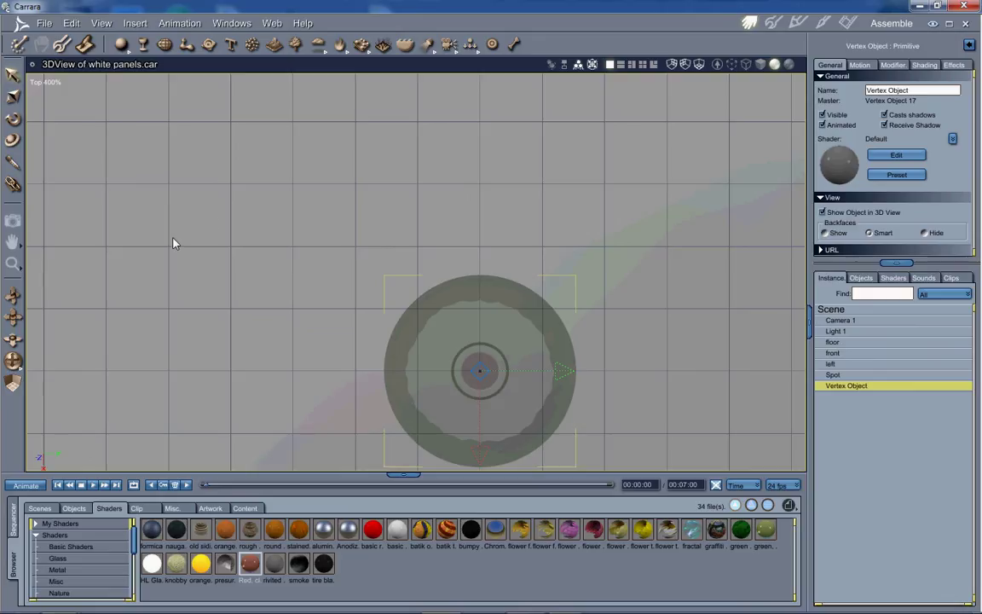
key("ctrl+r")
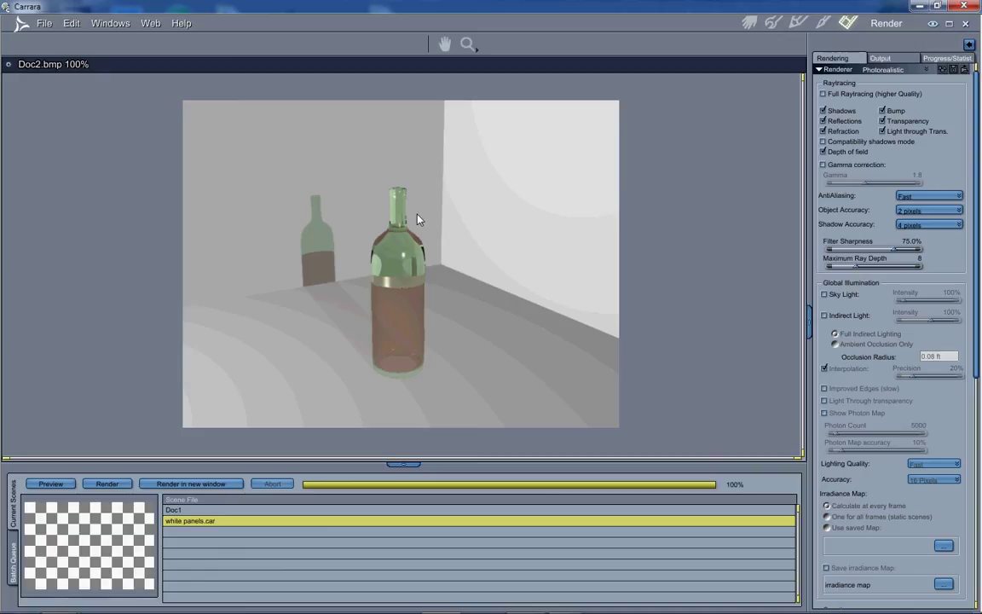
Return to the vertex modeler and reveal the bottle's hidden vertices.
left_click(773, 24)
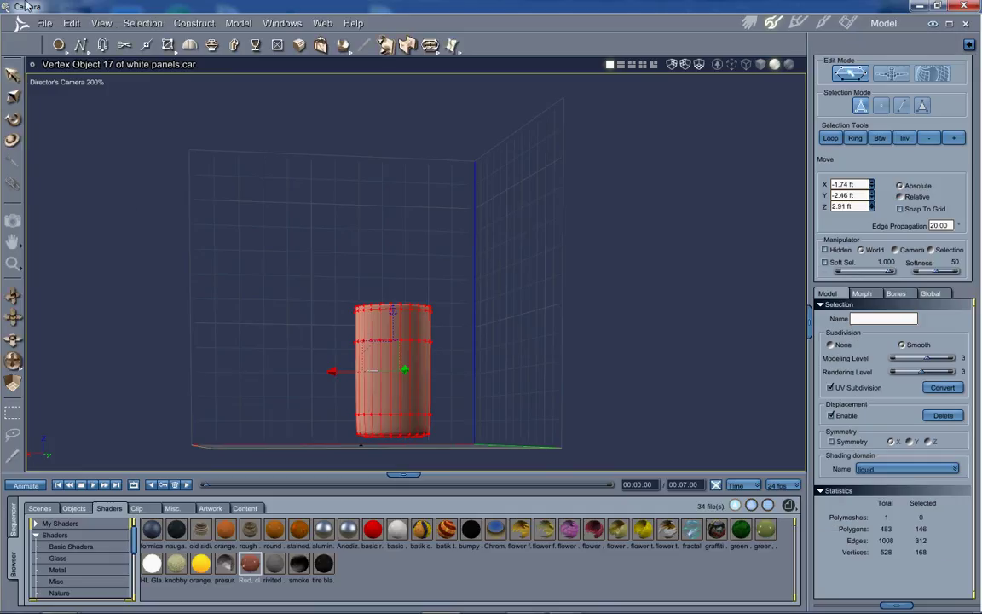
left_click(100, 23)
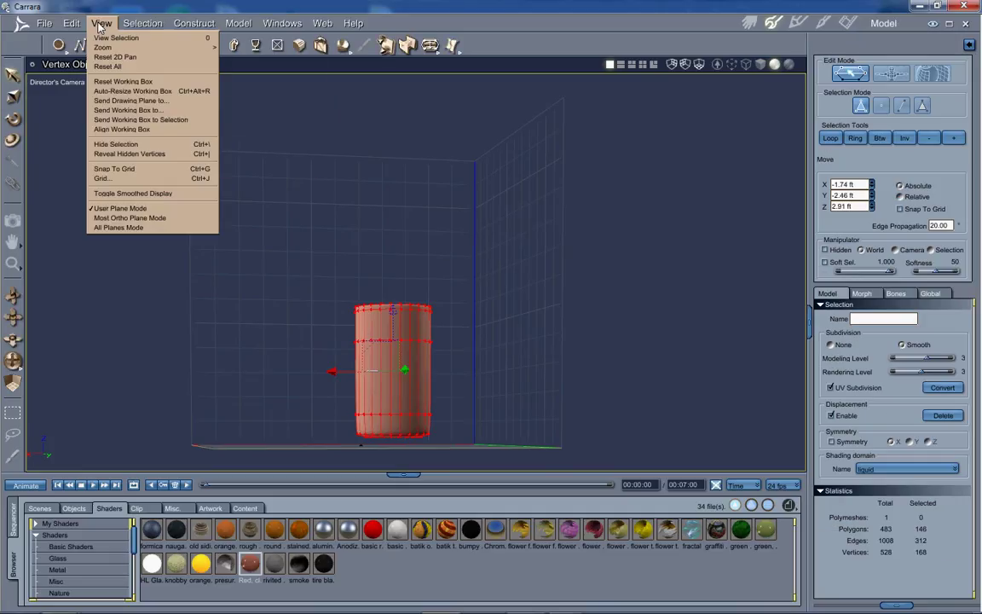
left_click(123, 154)
Select the entire bottle and liquid mesh and add thickness to it.
left_click_drag(12, 361, 547, 187)
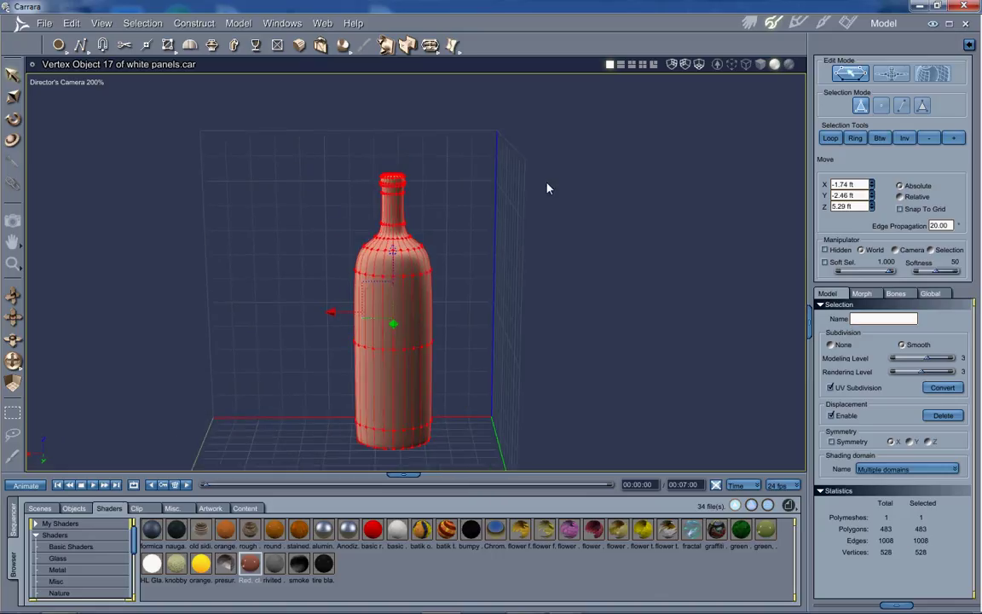
left_click(237, 23)
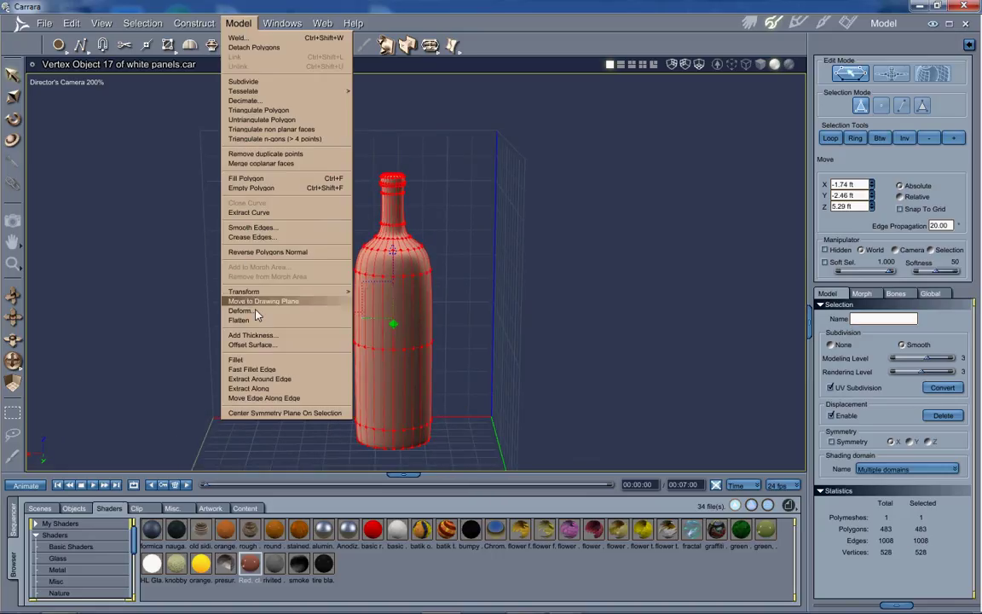
left_click(253, 334)
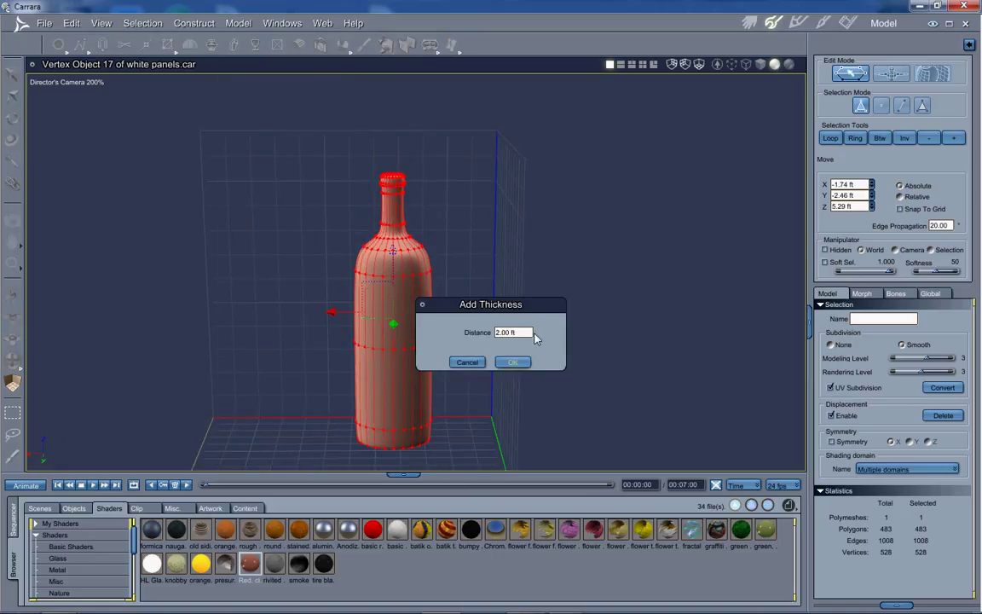
key("BackSpace")
key("Return")
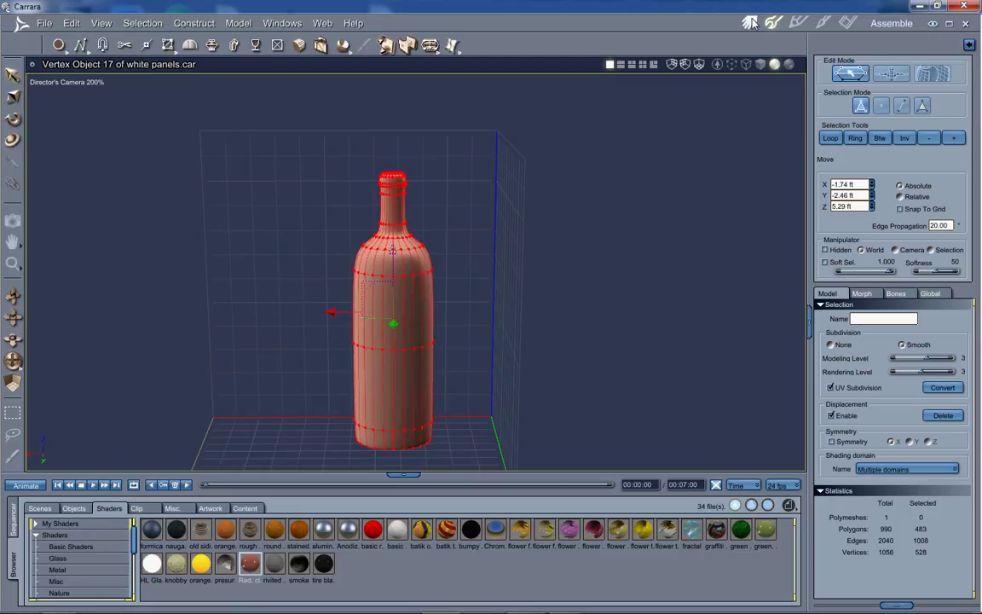